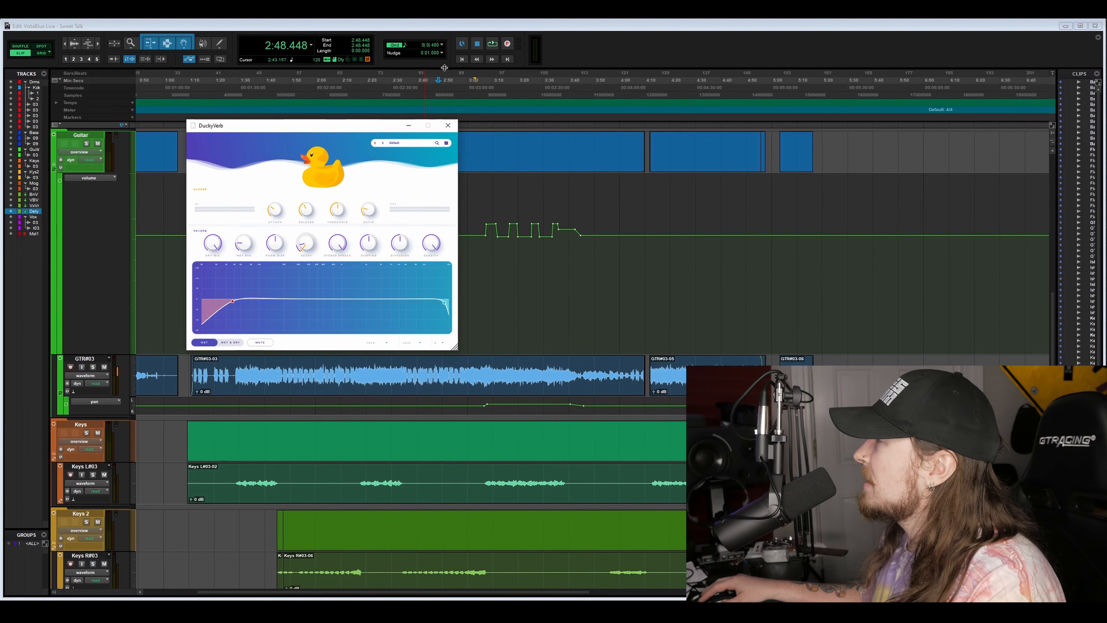
- Enlarge the DuckyVerb plugin window and reposition it over the session tracks
left_click(550, 19)
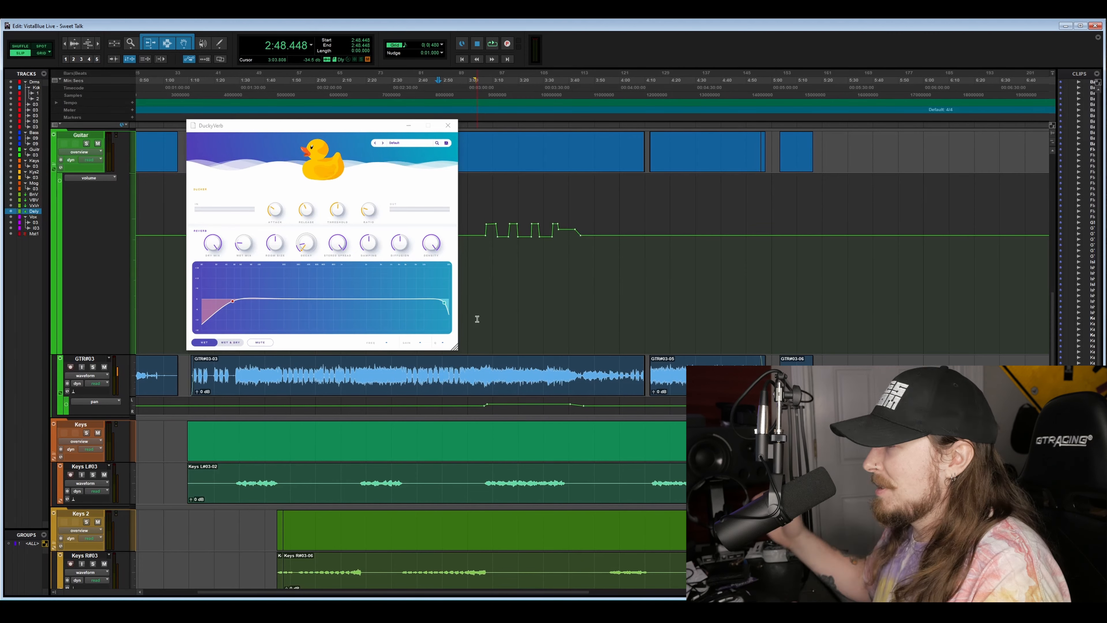
left_click_drag(455, 348, 612, 515)
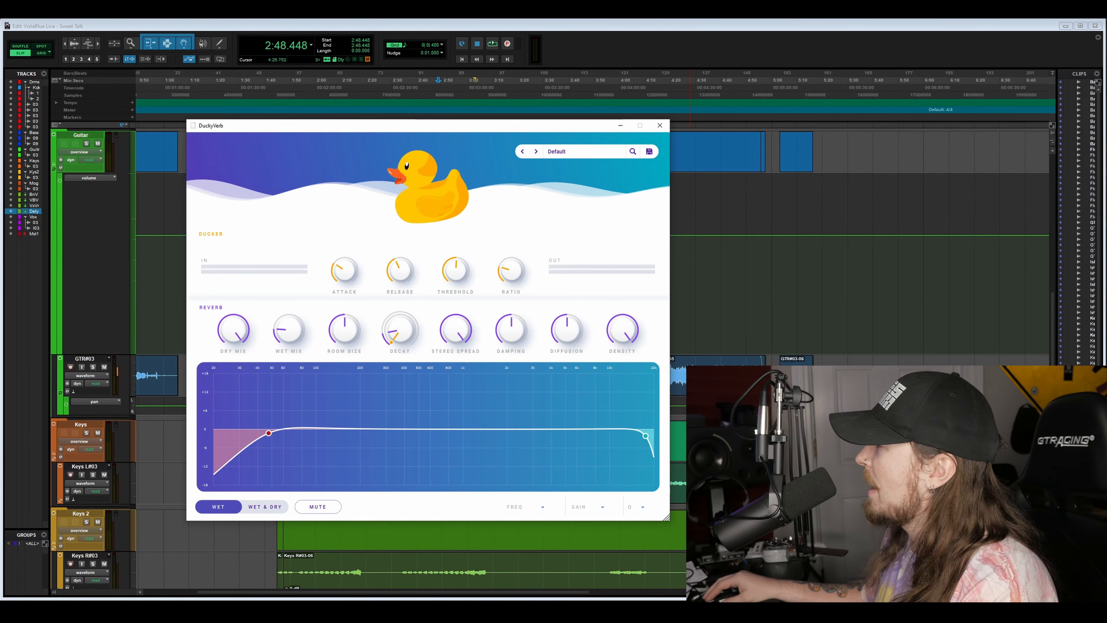
left_click_drag(431, 128, 369, 61)
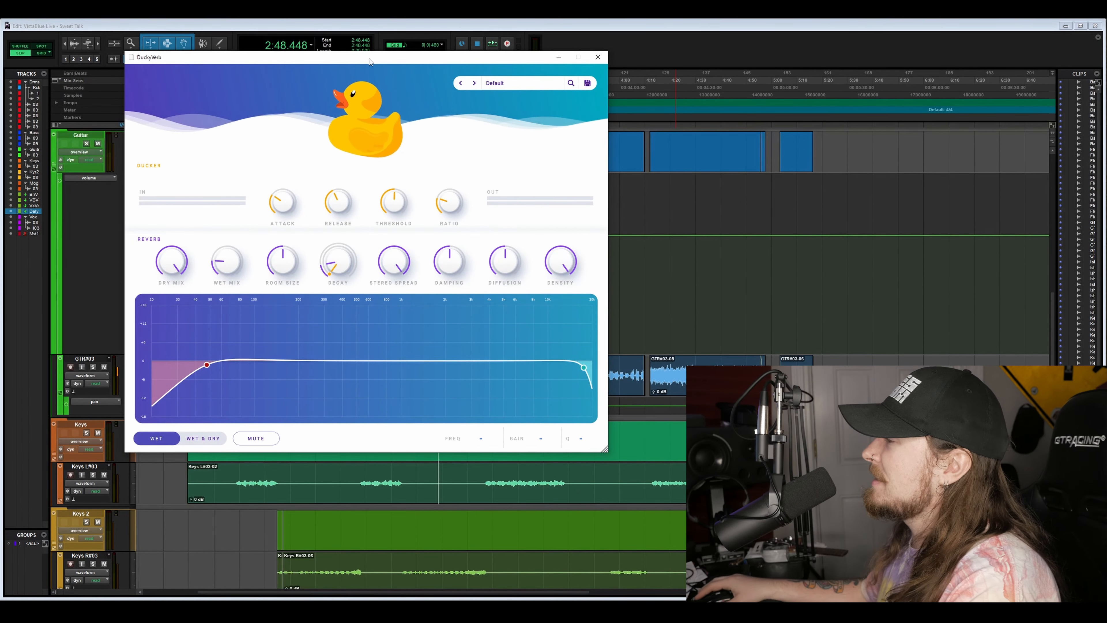
- Examine the ducker's attack, release, threshold and ratio knobs and the reverb's dry mix, wet mix and decay knobs
mouse_move(321, 208)
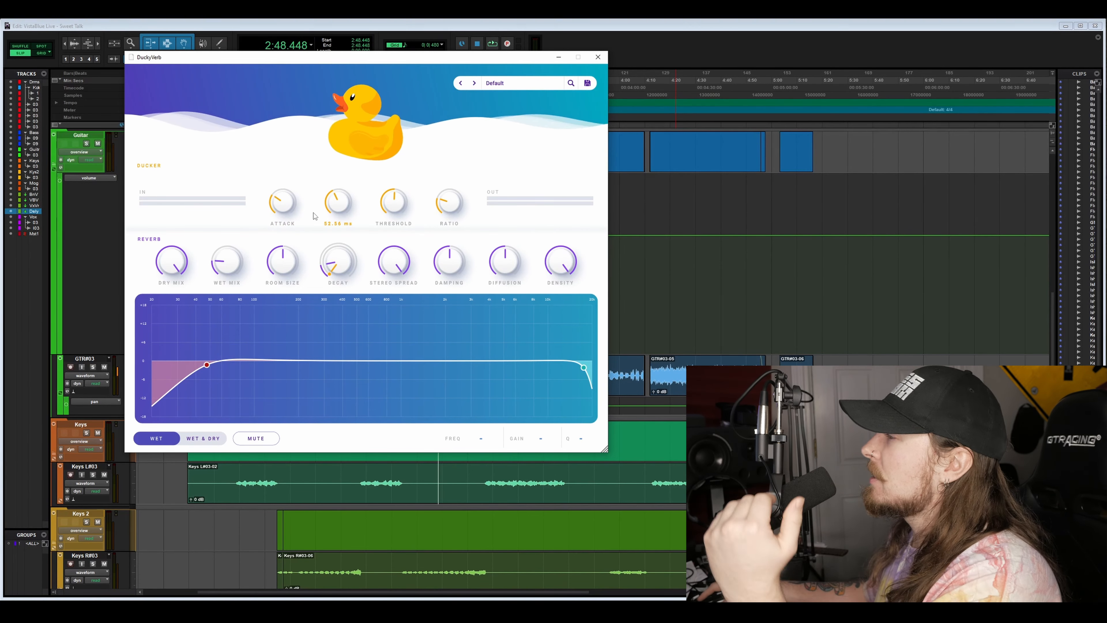
mouse_move(285, 218)
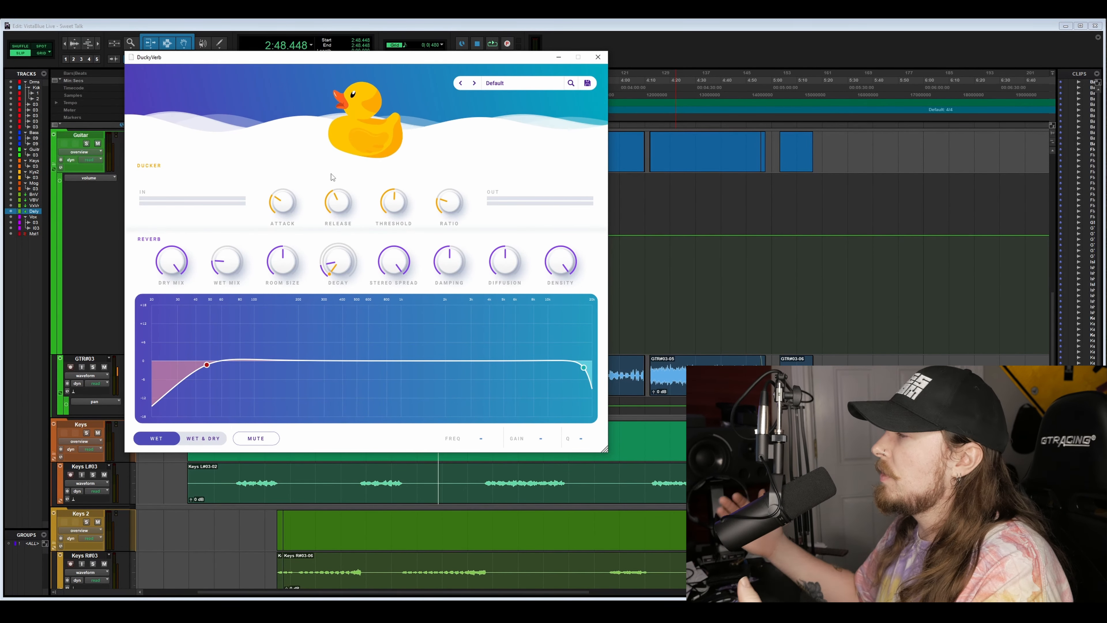
mouse_move(349, 193)
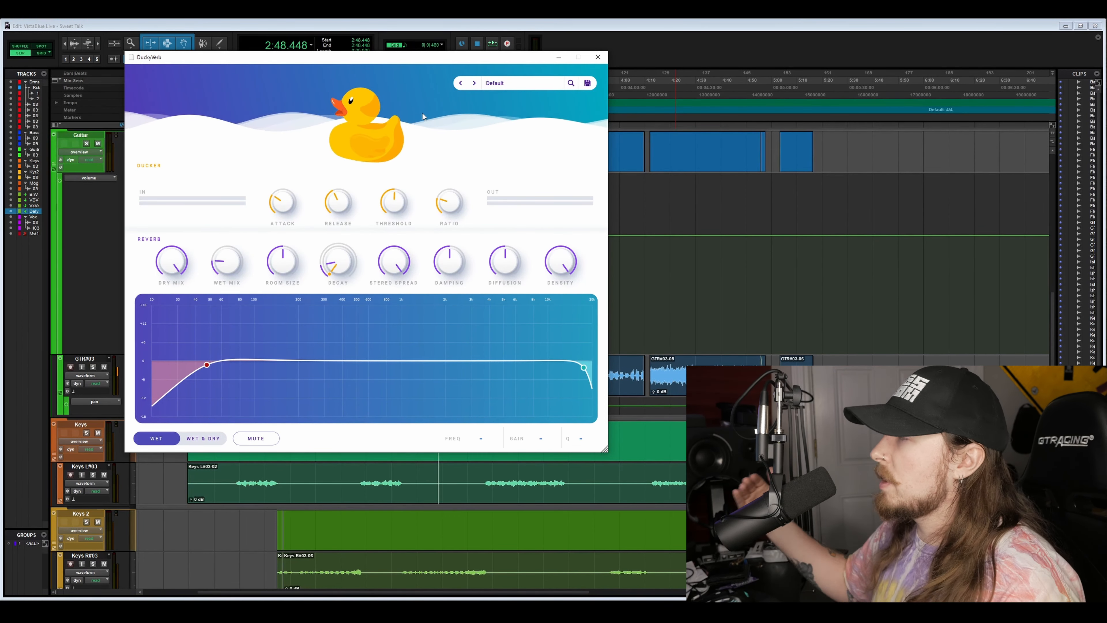
mouse_move(449, 190)
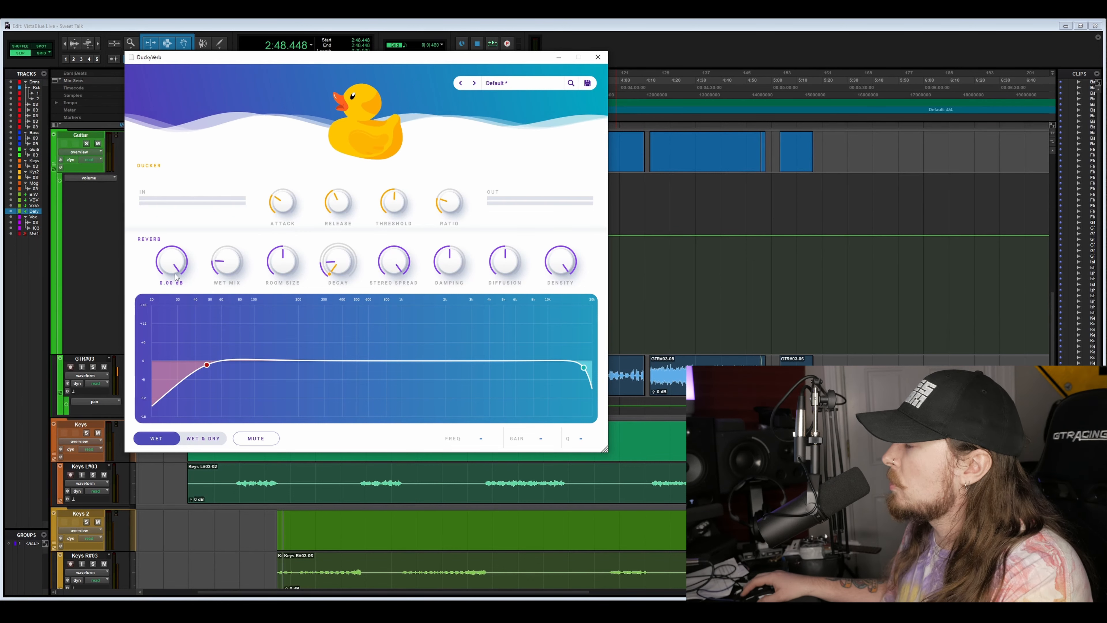
mouse_move(220, 257)
mouse_move(324, 274)
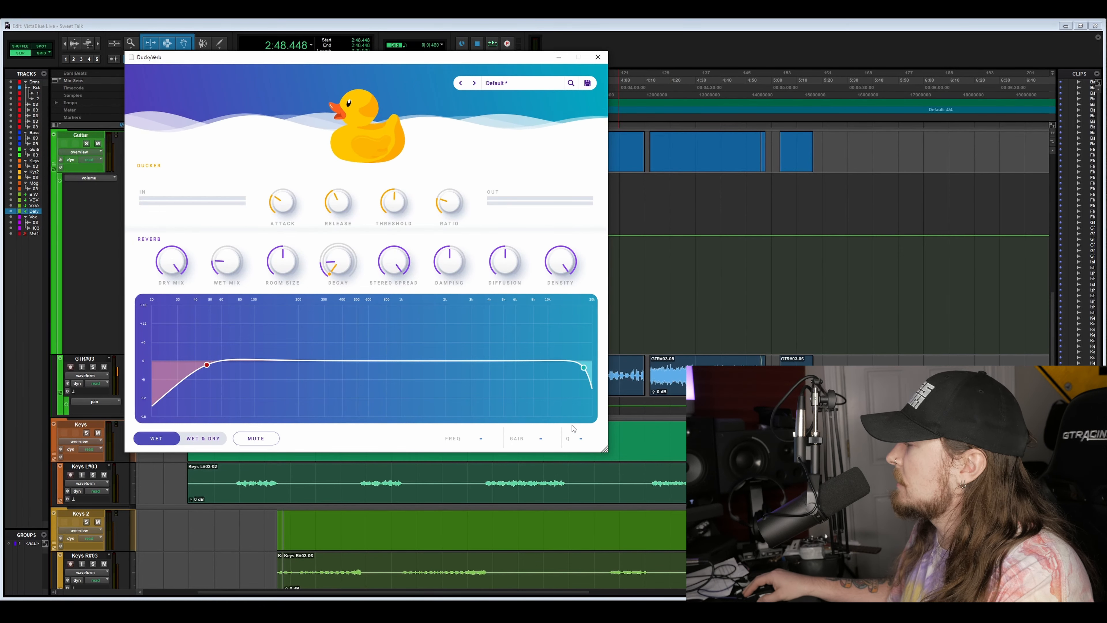
- Turn the dry mix fully down and narrow the reverb EQ to about 105 Hz to 6 kHz with its high-pass and low-pass filters
left_click_drag(609, 452, 830, 602)
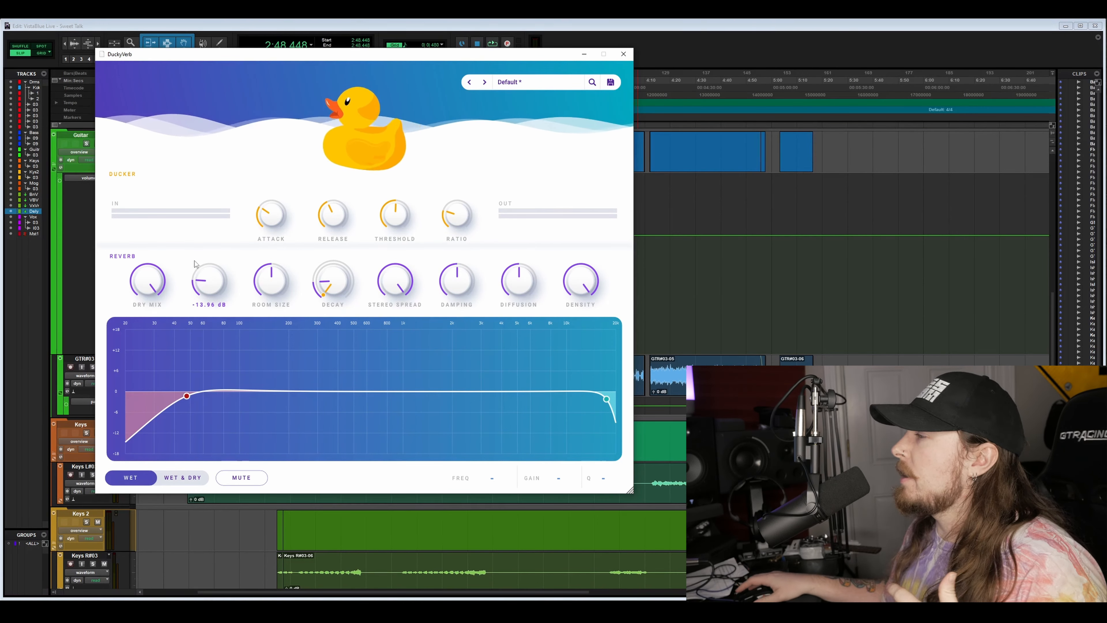
left_click_drag(149, 280, 124, 324)
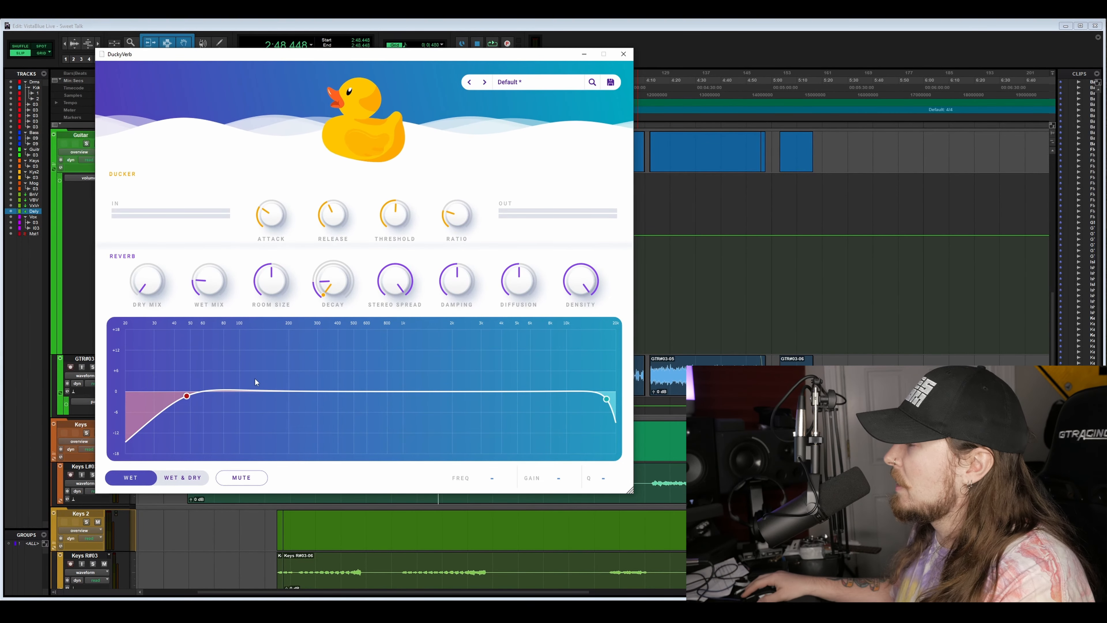
left_click_drag(190, 395, 244, 388)
left_click_drag(608, 400, 537, 403)
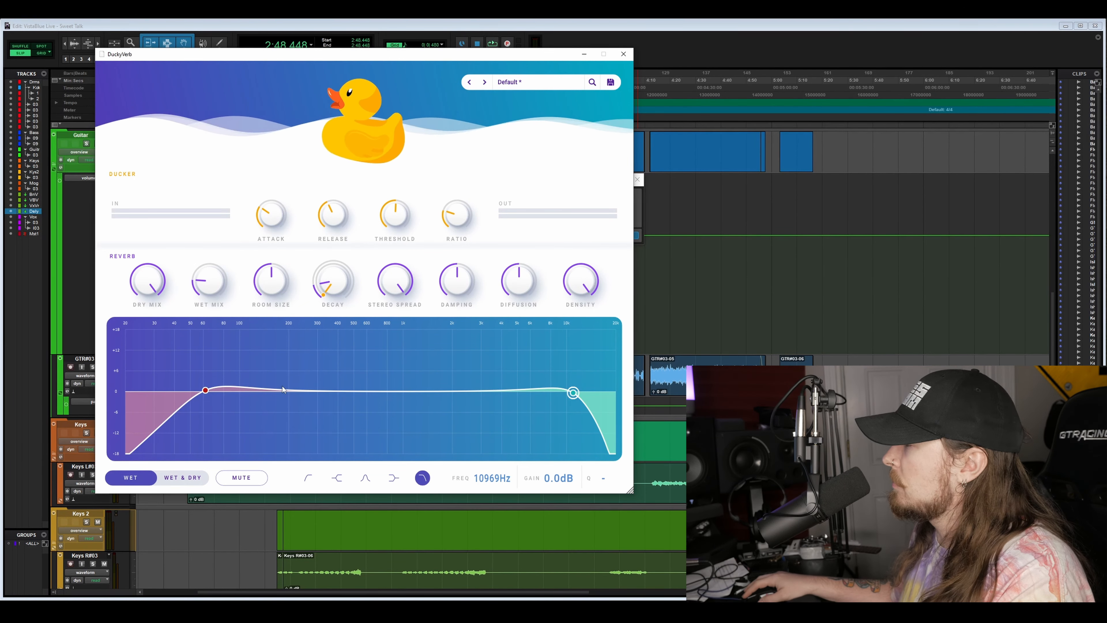
- Fill the reverb EQ curve with a long row of bell bands between roughly 140 Hz and 8 kHz
double_click(283, 389)
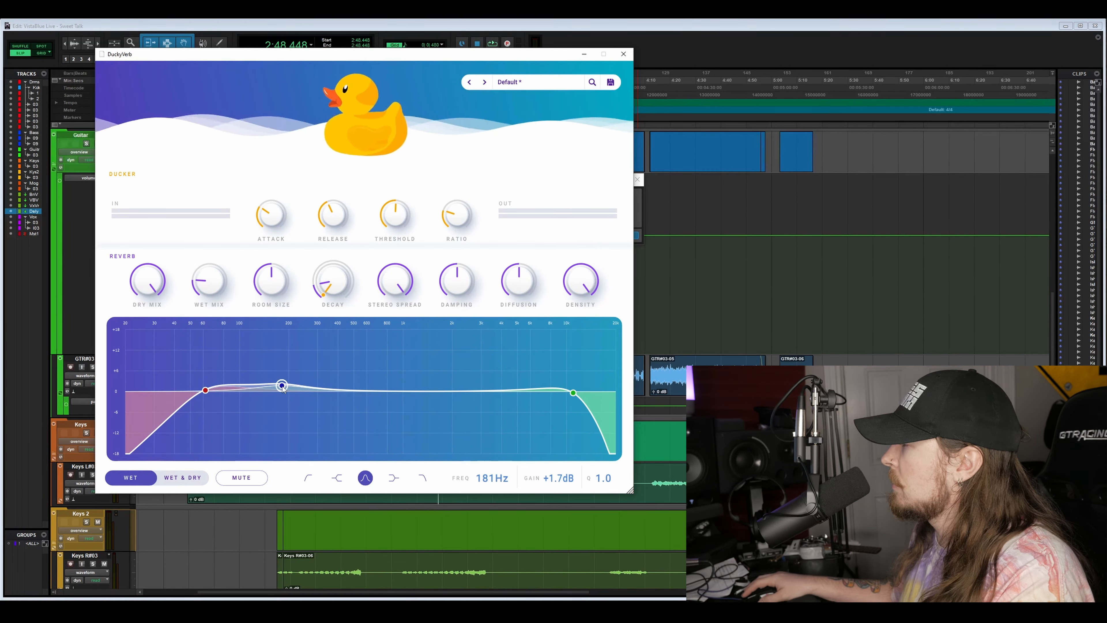
left_click_drag(282, 386, 265, 393)
double_click(305, 391)
double_click(350, 385)
double_click(369, 387)
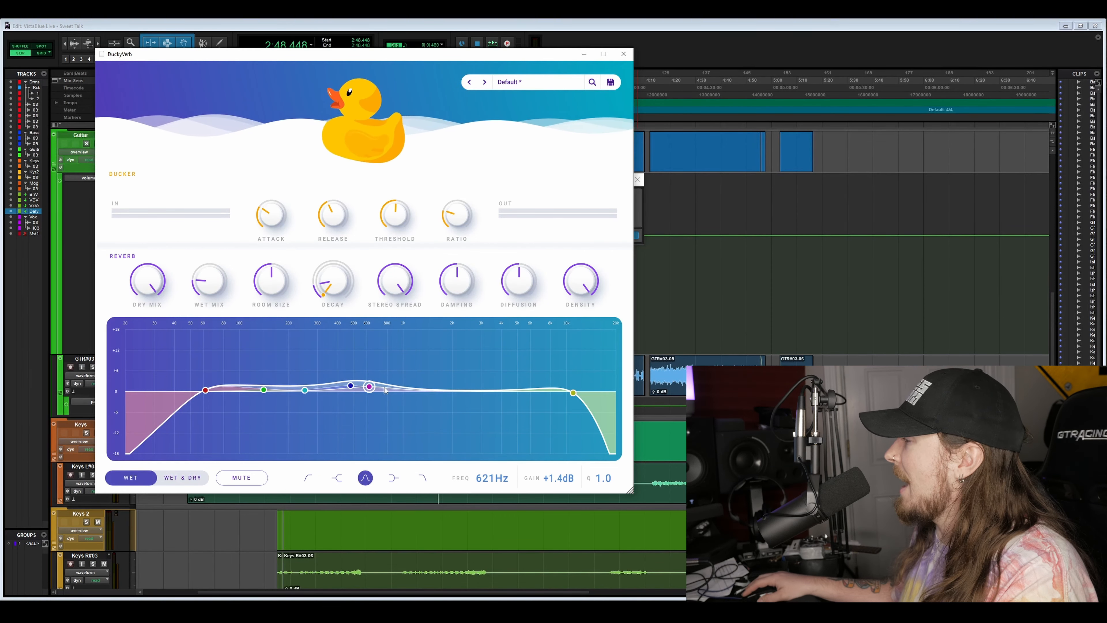
double_click(413, 389)
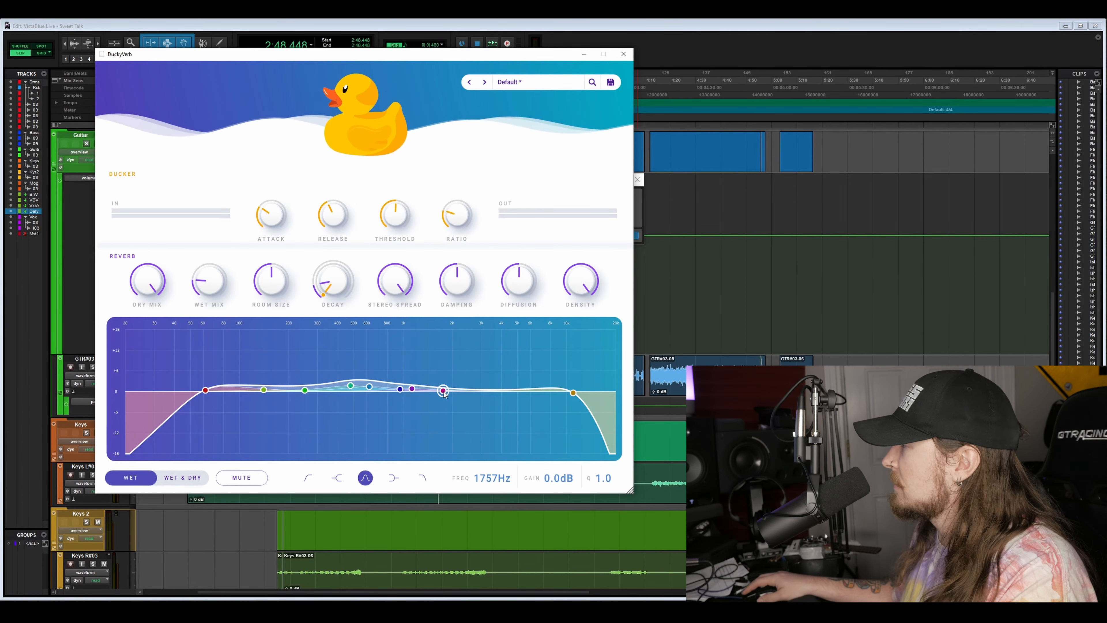
double_click(459, 390)
double_click(476, 390)
double_click(499, 389)
double_click(509, 390)
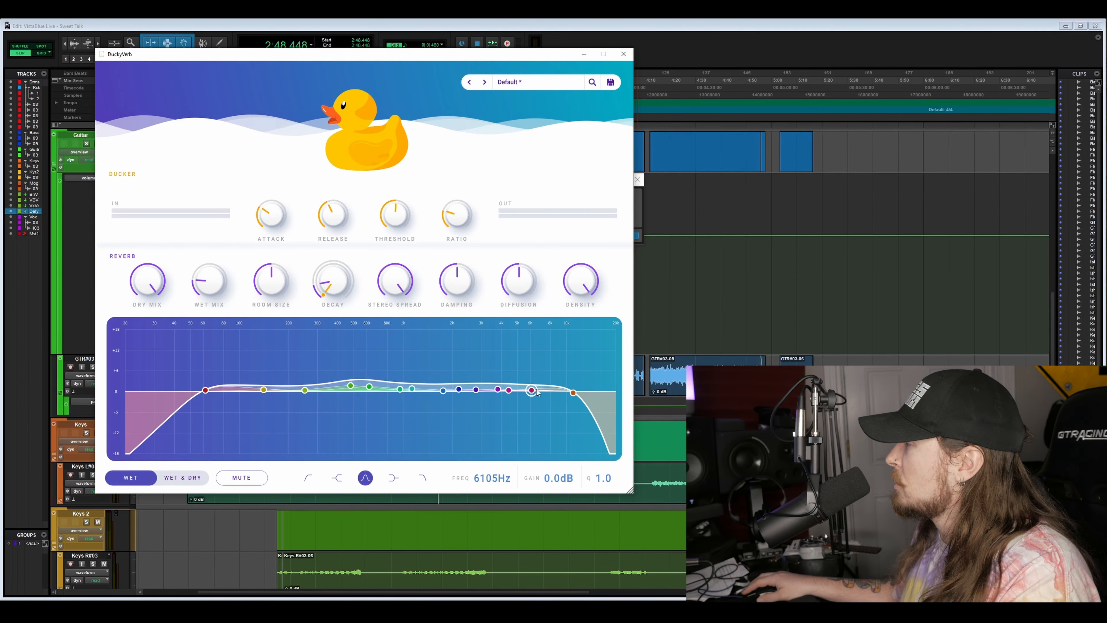
double_click(543, 389)
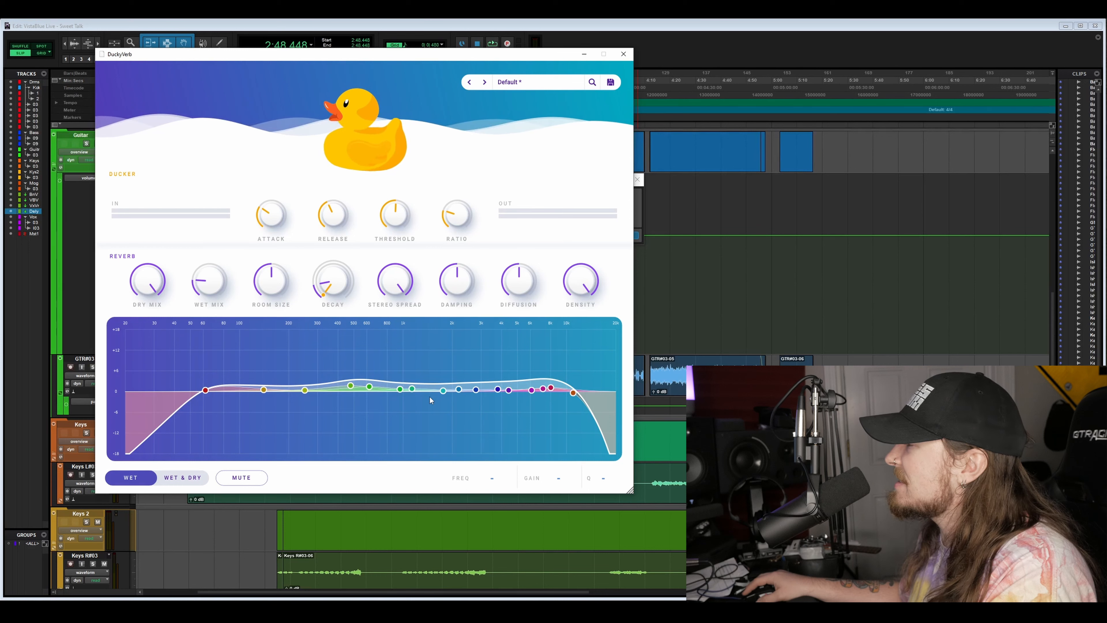
- Shape the second bell band into a narrow cut of -8.4 dB at 234 Hz with Q 10.0, and briefly mute the reverb
left_click_drag(304, 390, 300, 420)
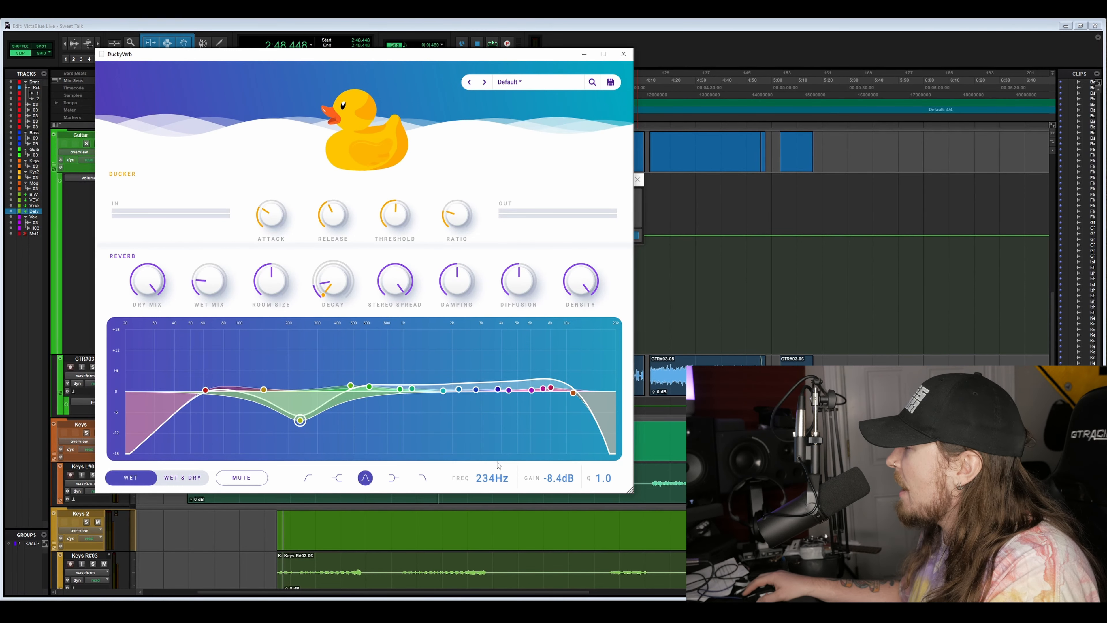
scroll(300, 420, "up", 5)
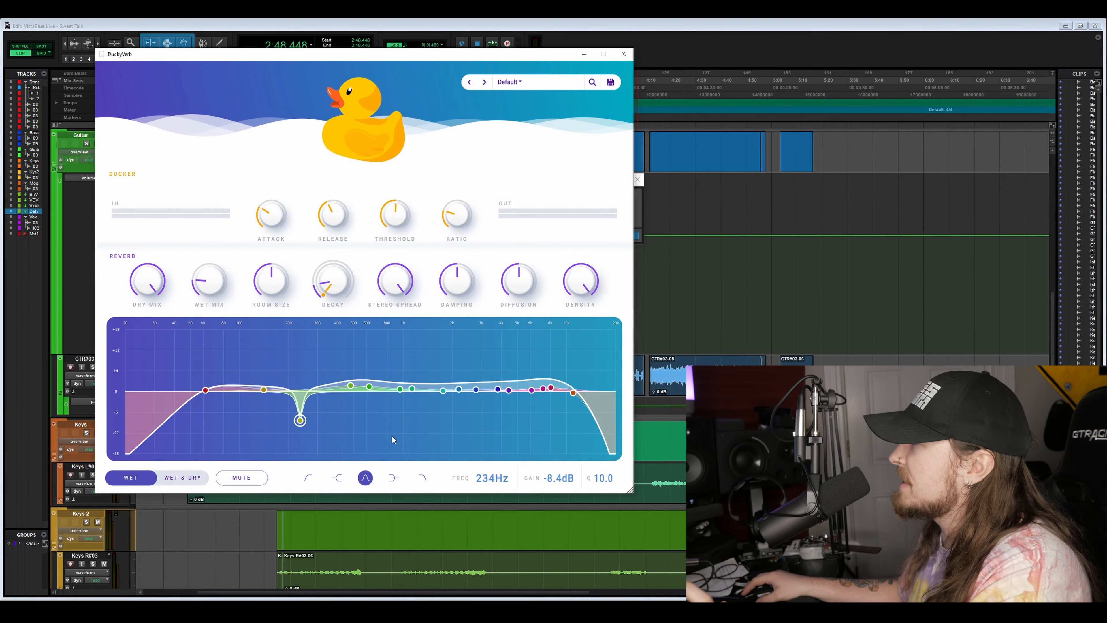
left_click(259, 483)
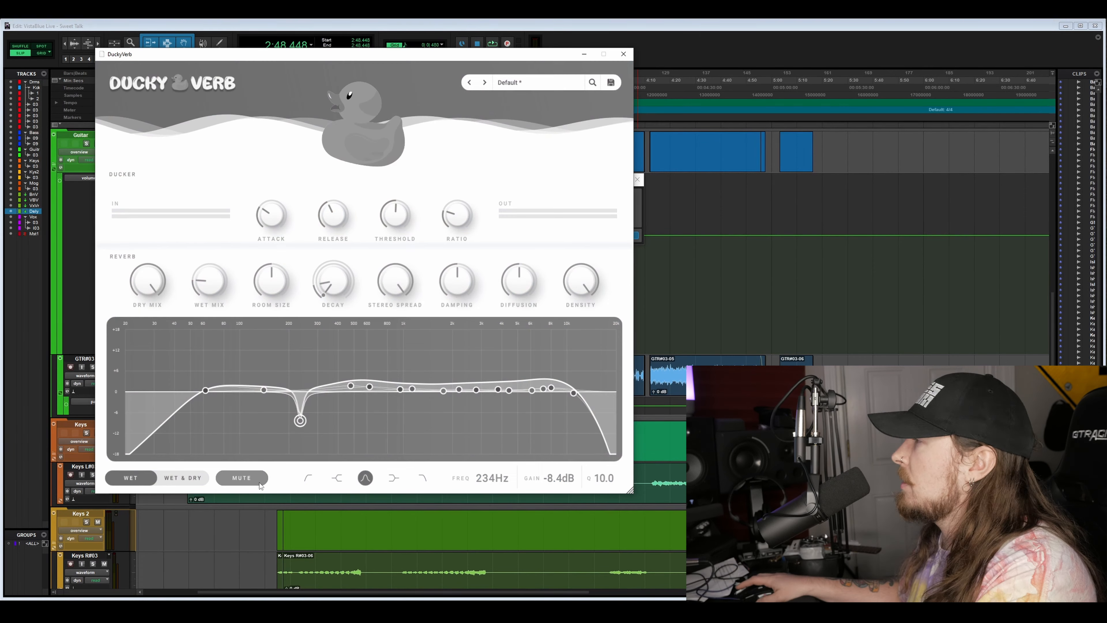
left_click(257, 483)
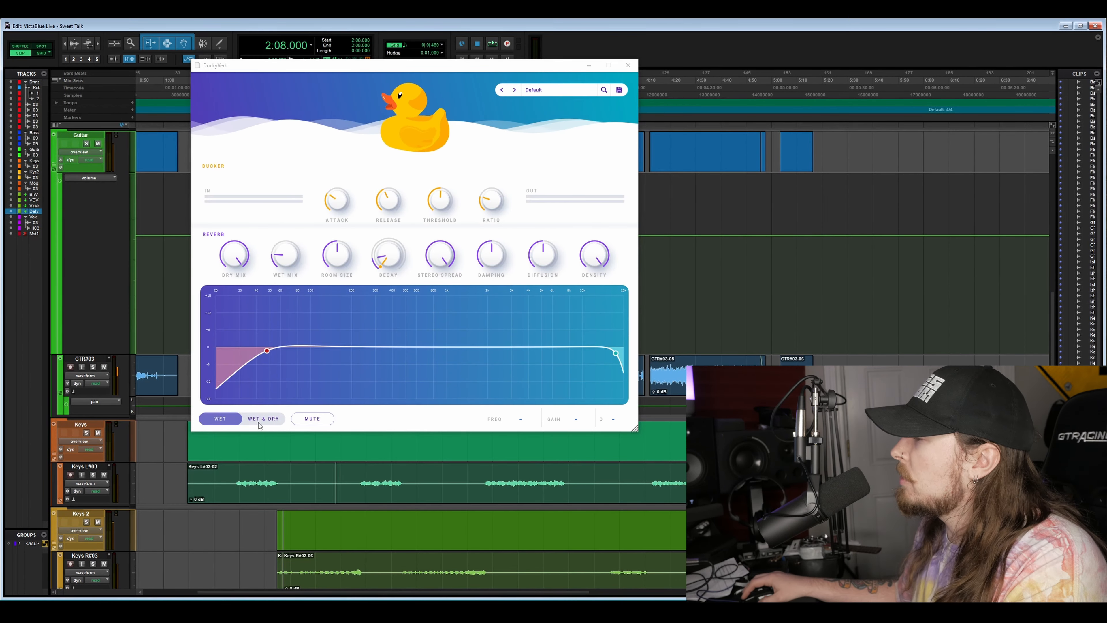
- Switch the EQ display to Wet & Dry, try the low-pass shape on the 267 Hz band and return it to bell
left_click(267, 419)
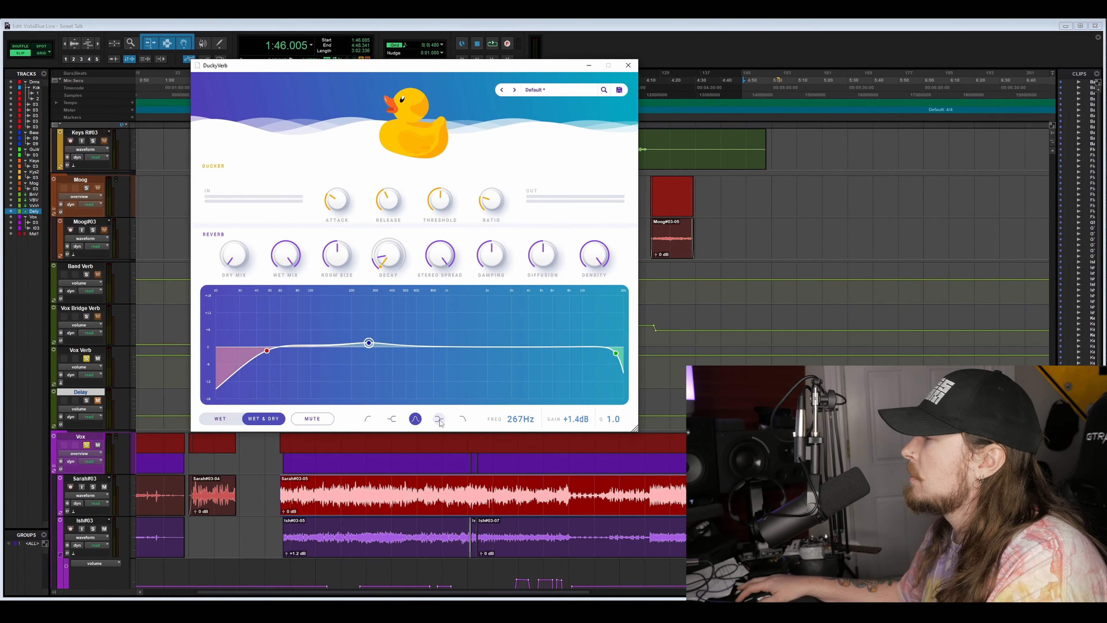
left_click(464, 419)
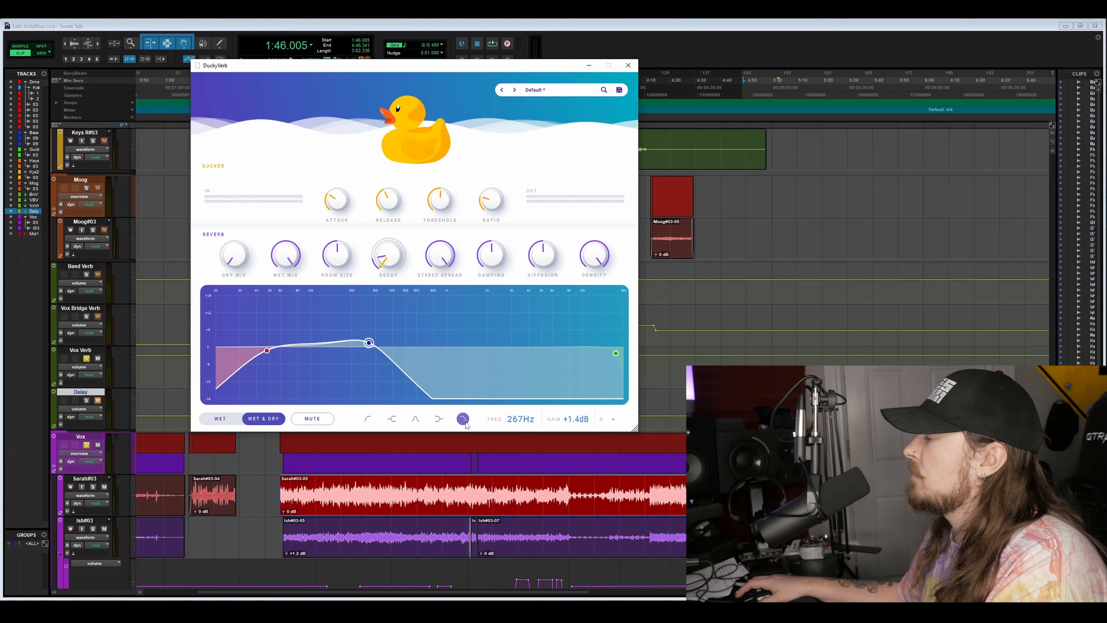
left_click(415, 419)
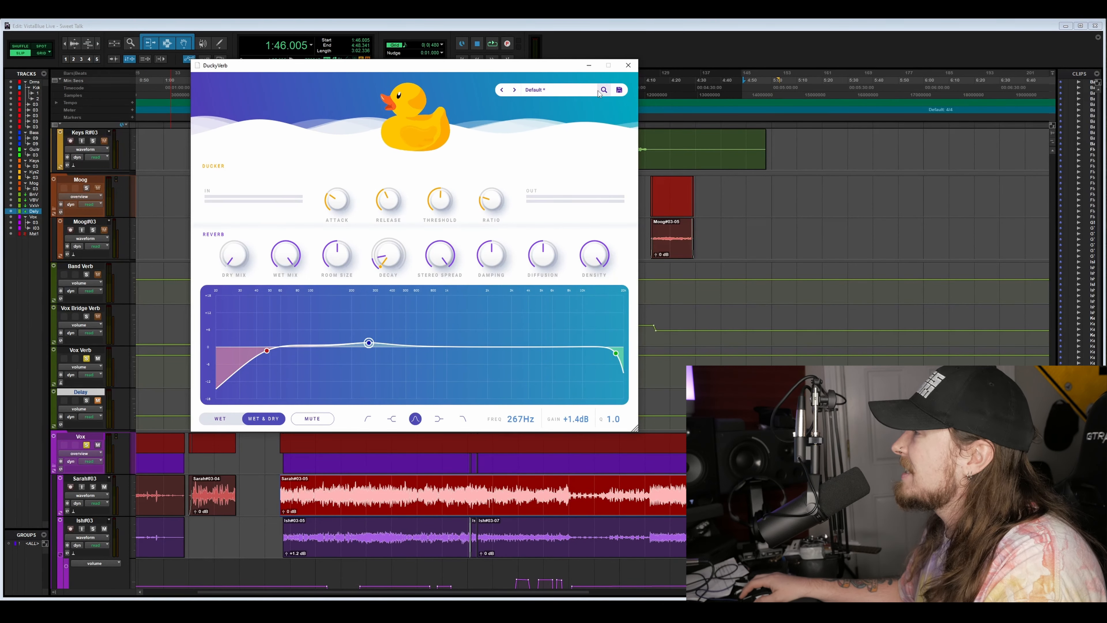
- Browse the reverb's preset list and load the Vocal Basic (Vocals) preset
left_click(569, 92)
scroll(567, 208, "down", 2)
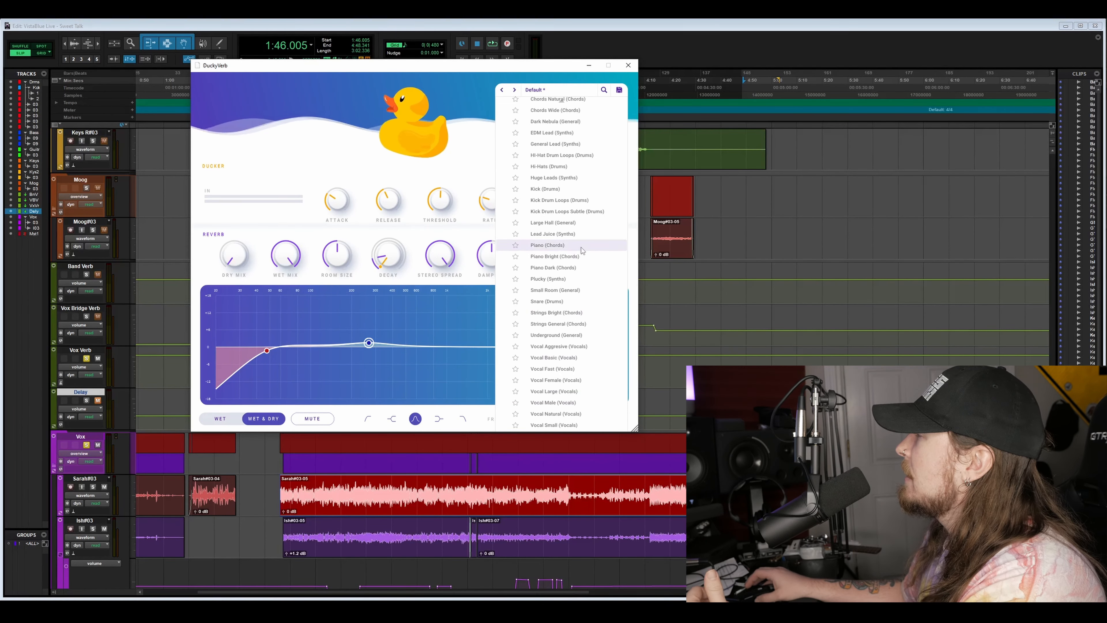
scroll(586, 209, "up", 2)
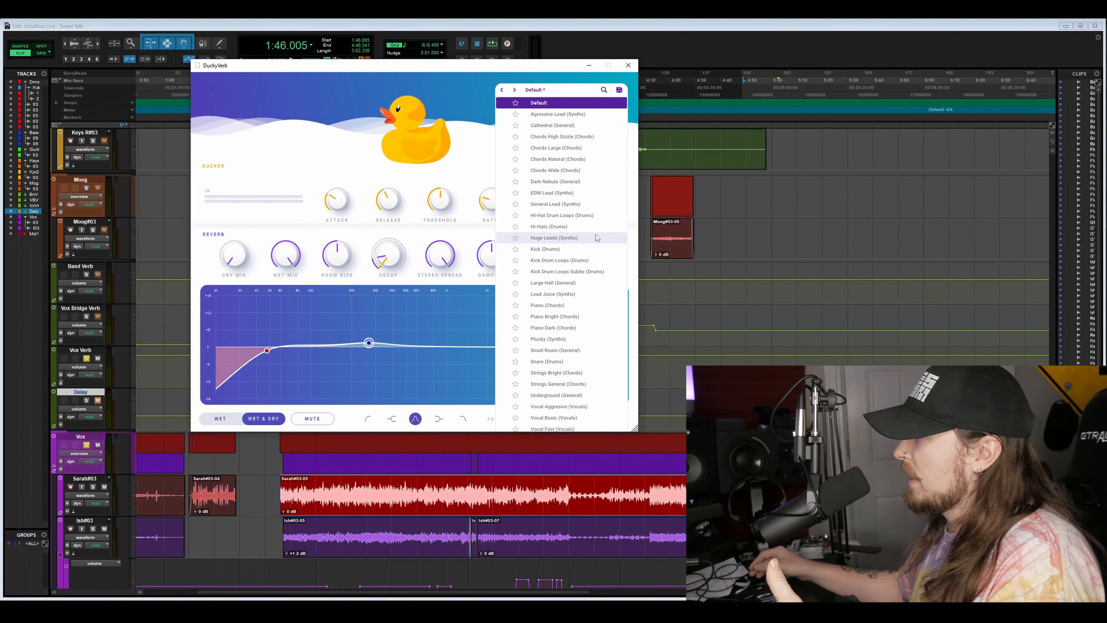
scroll(544, 331, "down", 3)
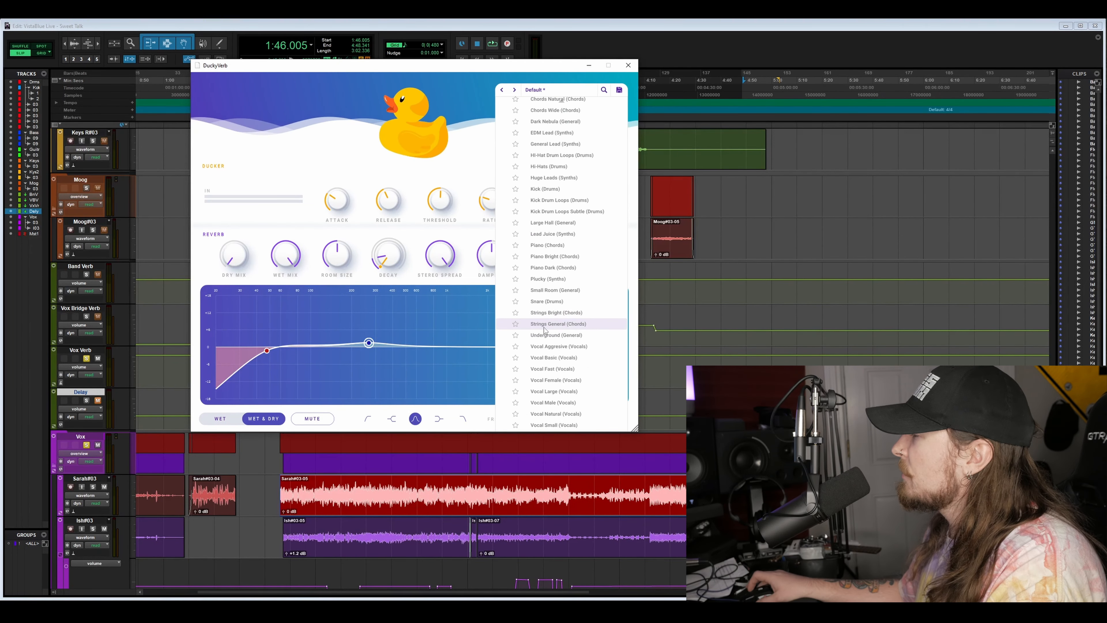
left_click(583, 357)
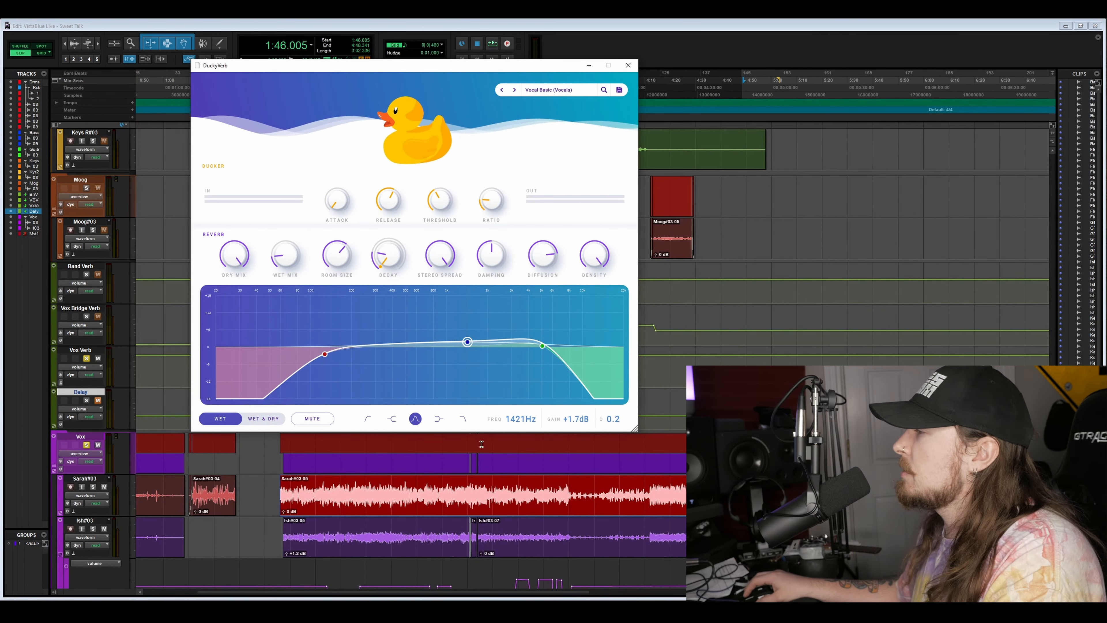
- Select a passage about 12.6 seconds long starting at 2:28.309 on the lower vocal track and briefly run playback
scroll(479, 493, "down", 1)
left_click_drag(419, 488, 387, 486)
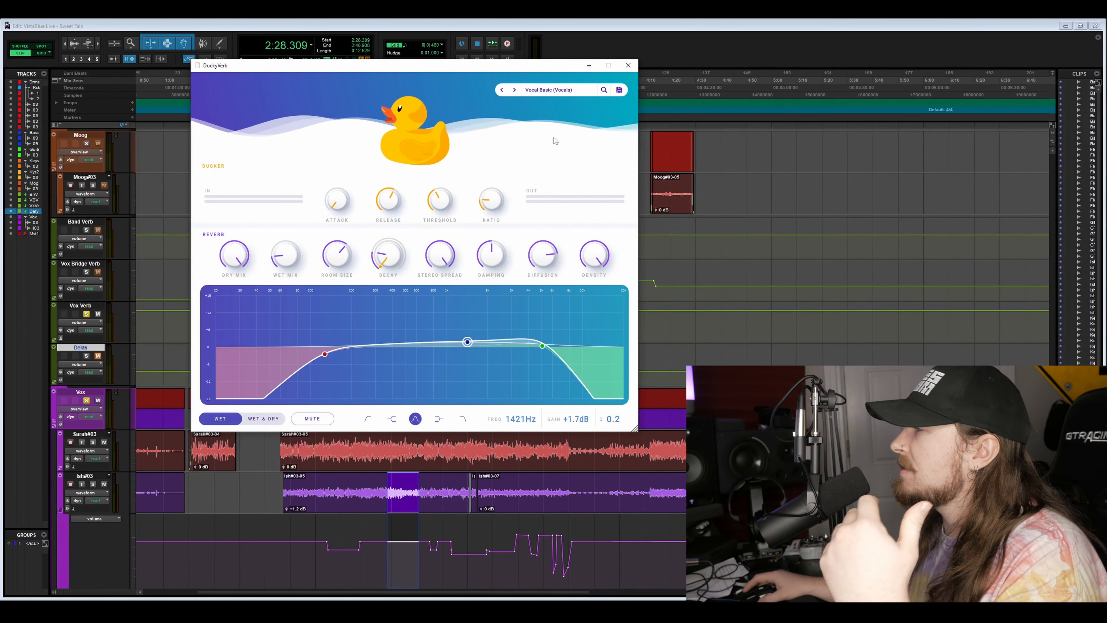
left_click(687, 53)
key("space")
key("space")
- Trigger the duck's test sound several times to audition the Vocal Basic reverb
left_click(401, 140)
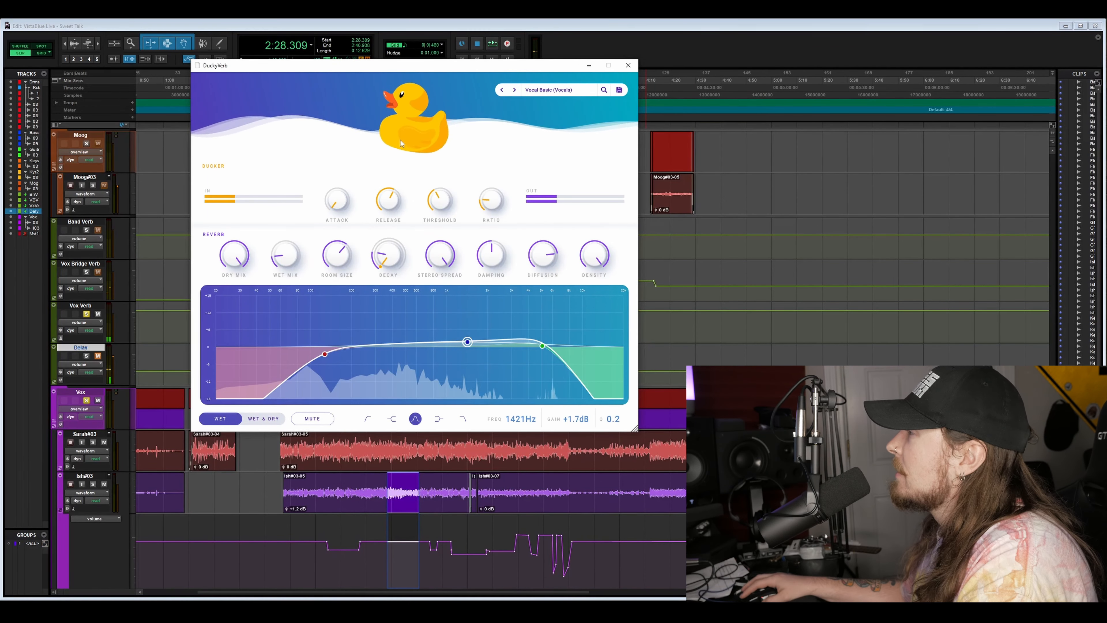
left_click(407, 139)
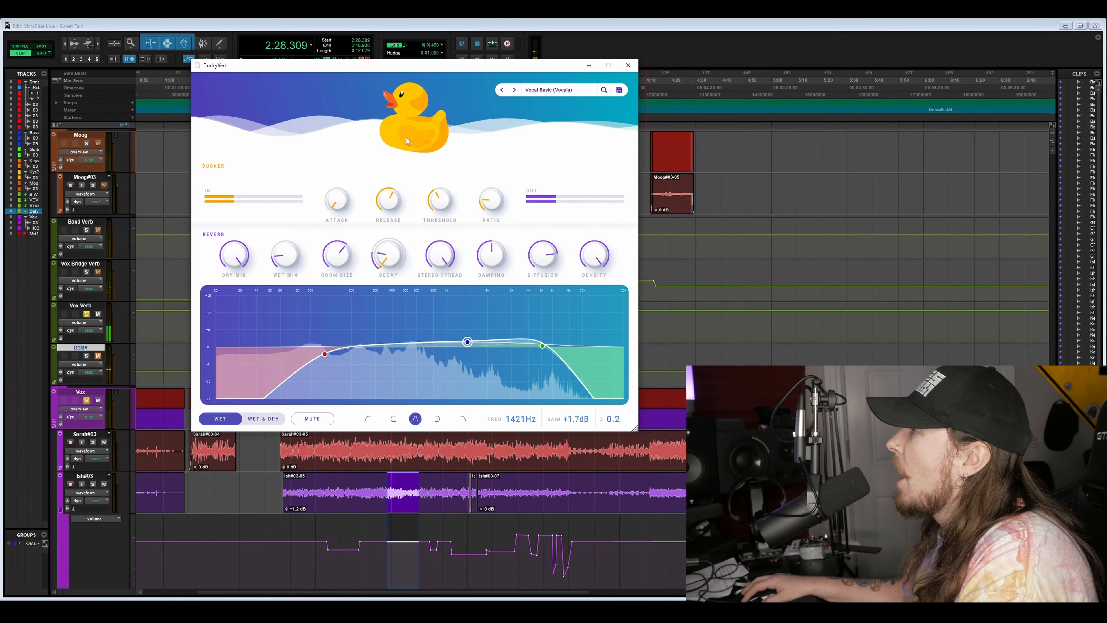
left_click(416, 140)
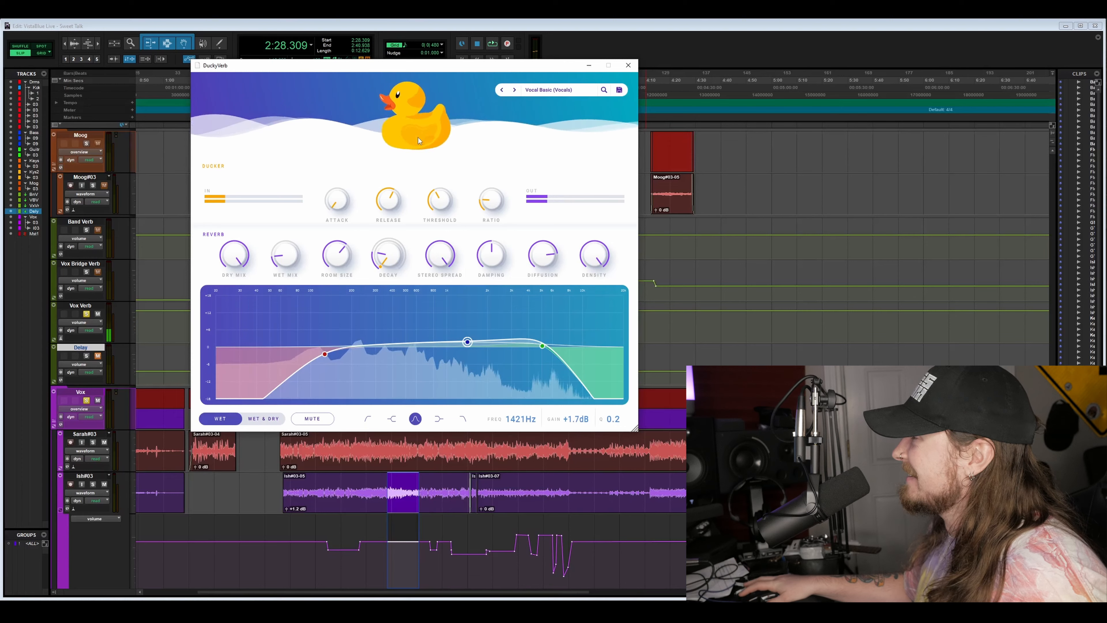
key("space")
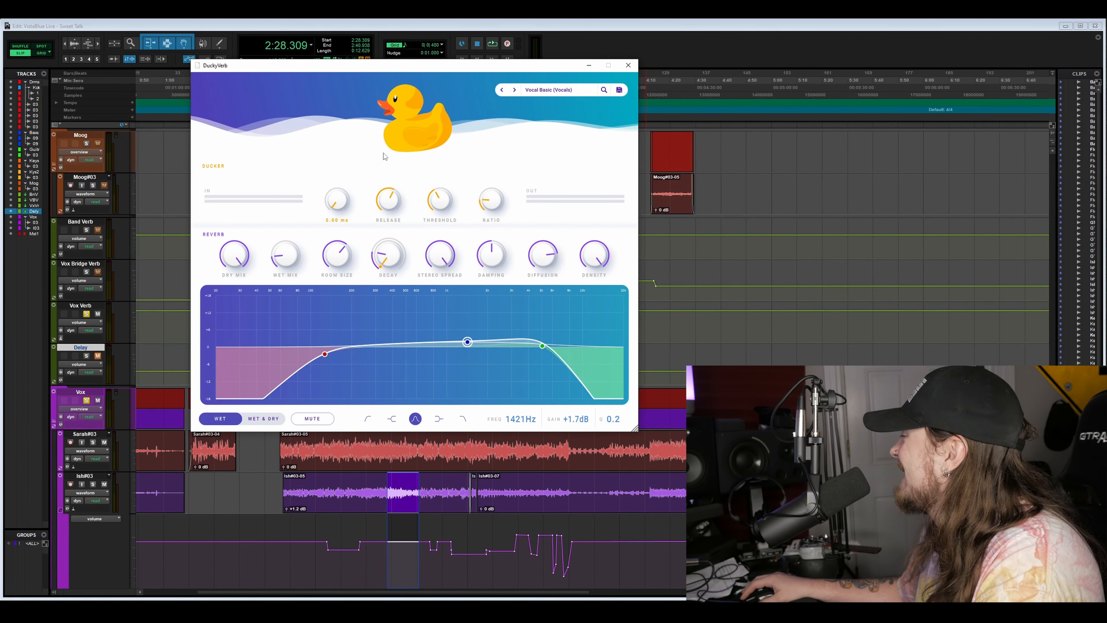
- Play the selected vocal passage through Vocal Basic with the dry mix fully down and the wet mix fully up
key("space")
left_click_drag(238, 261, 298, 274)
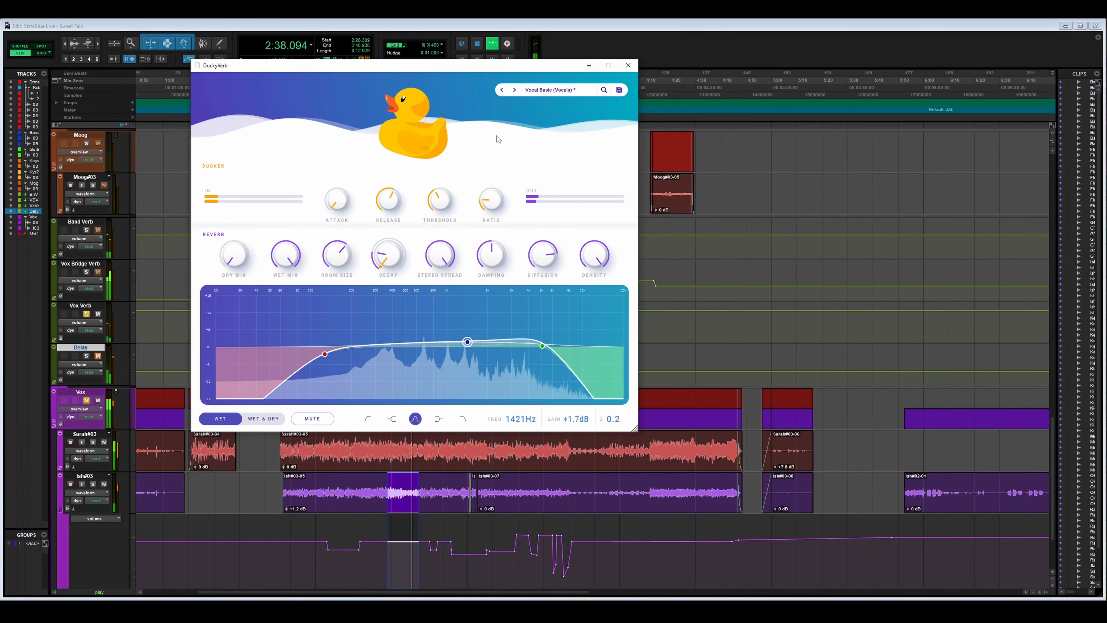
- Load the Vocal Fast (Vocals) preset and set its dry mix fully down and wet mix fully up
left_click(515, 90)
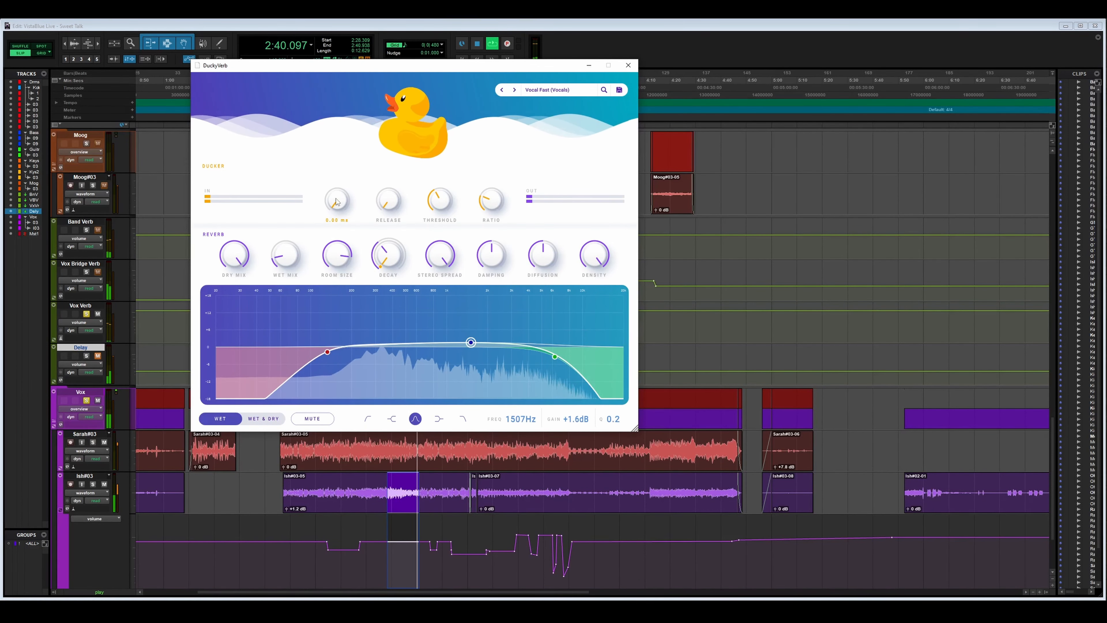
left_click_drag(306, 247, 327, 218)
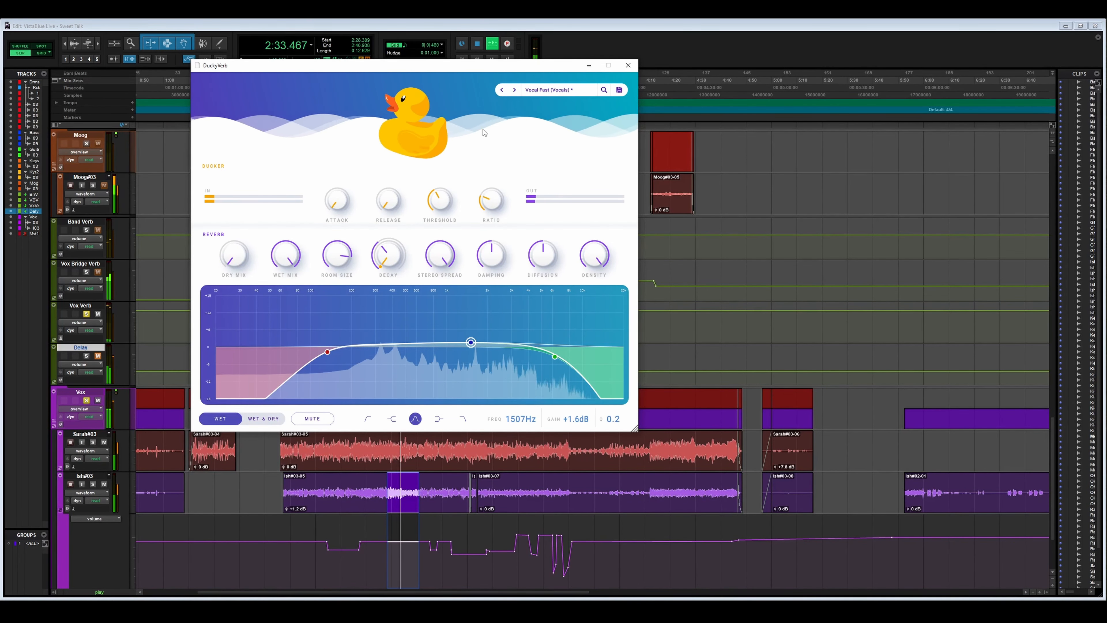
- Stop playback, load the Vocal Female (Vocals) preset and play the passage with its dry mix fully down and wet mix fully up
left_click(688, 49)
key("space")
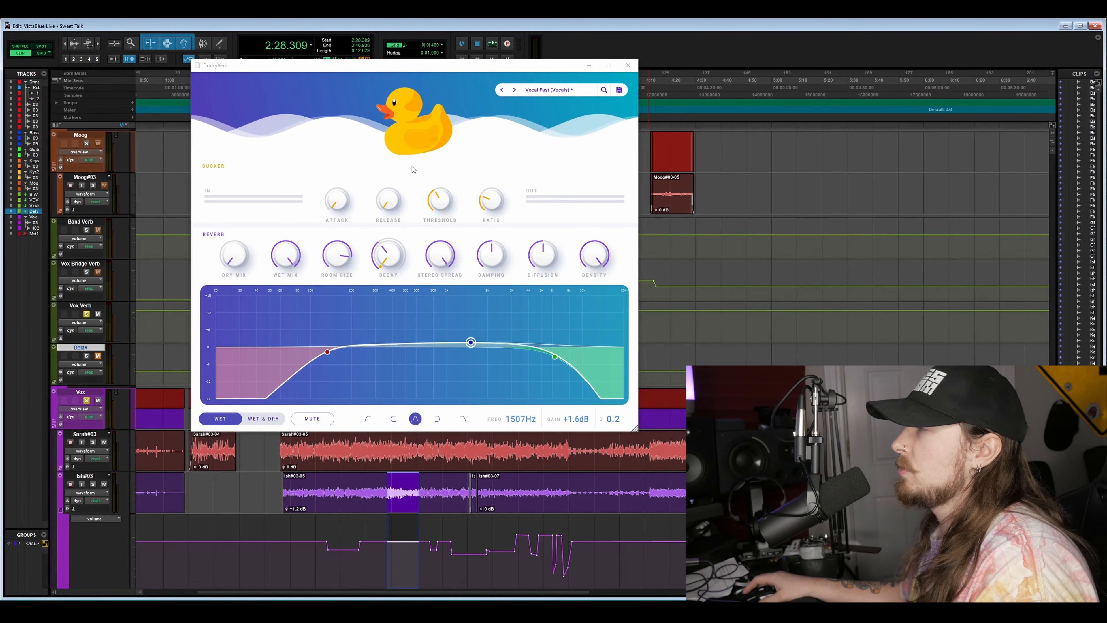
mouse_move(457, 206)
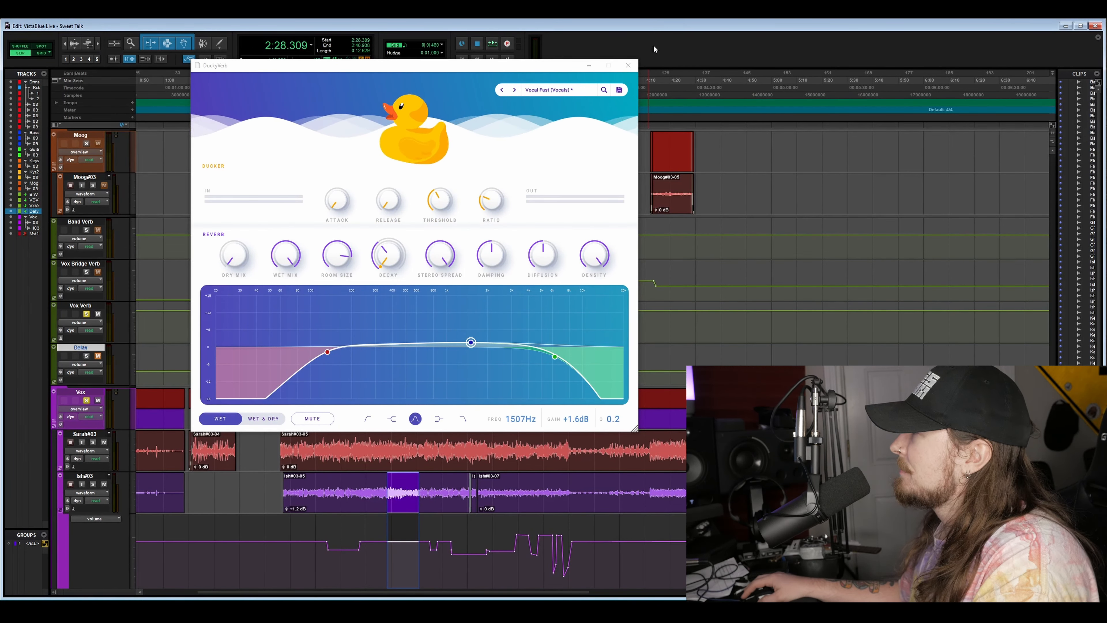
left_click(515, 91)
key("space")
left_click_drag(236, 258, 223, 279)
left_click_drag(284, 256, 302, 289)
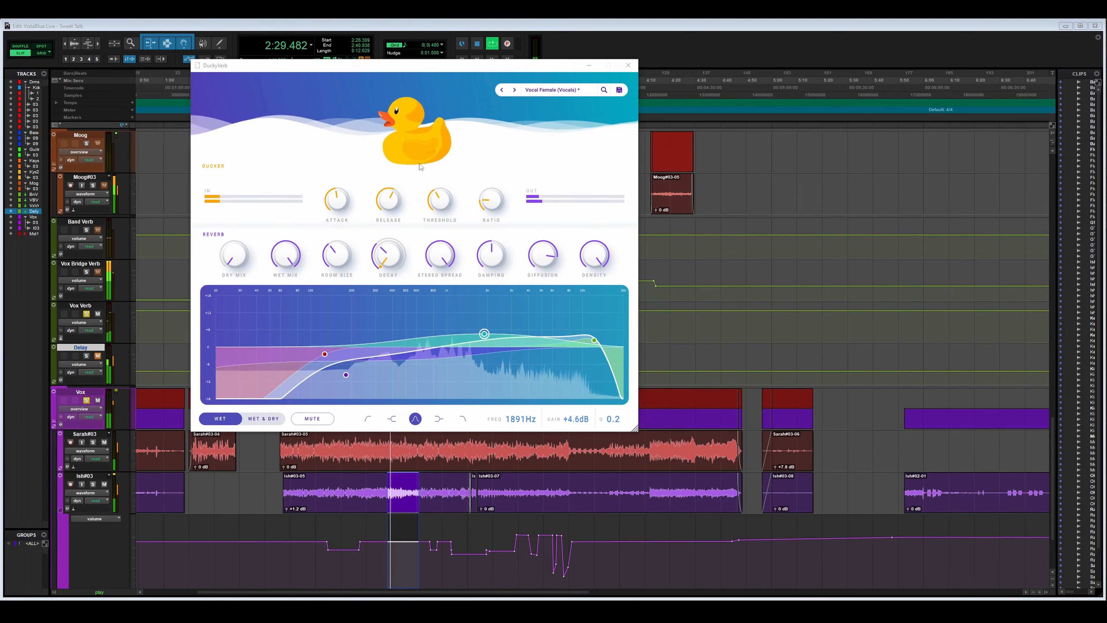
- Audition Vocal Large (Vocals), and load Vocal Male (Vocals) with the dry mix fully down and the wet mix fully up
left_click(513, 93)
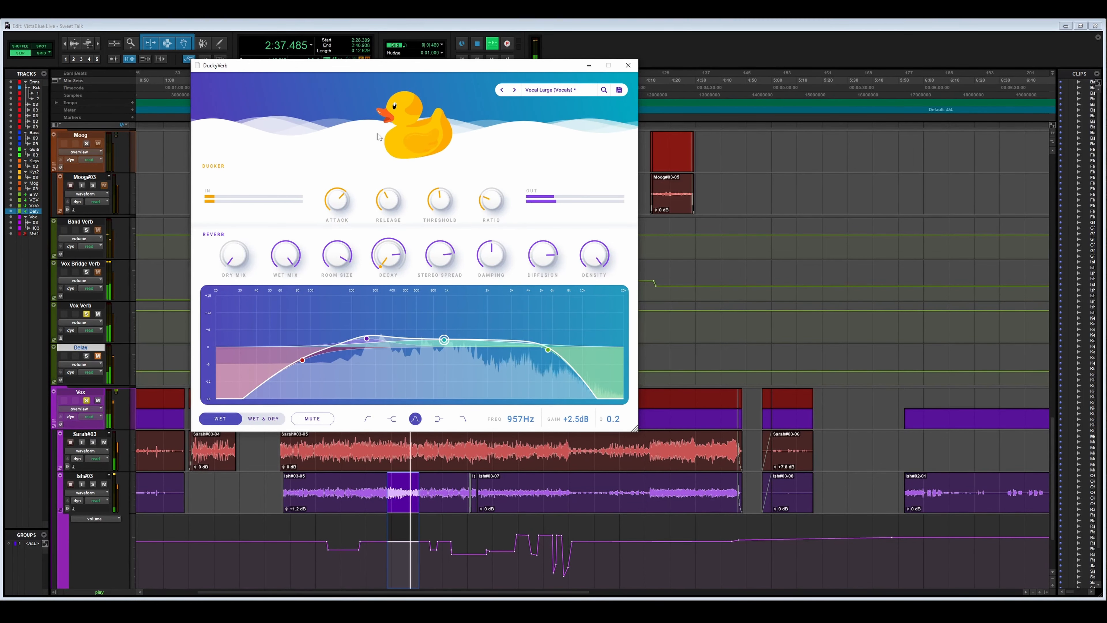
left_click(518, 93)
left_click_drag(221, 258, 221, 281)
left_click_drag(279, 258, 303, 291)
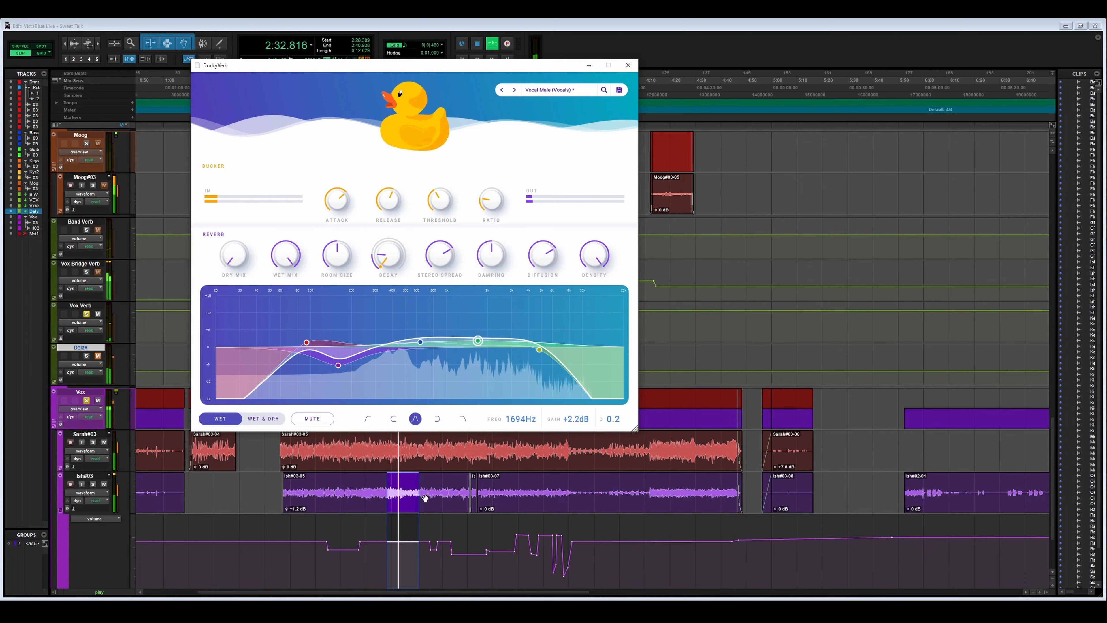
- Stop playback and select a passage about 7.7 seconds long starting at 2:41.792 on the lower vocal track
left_click(418, 492)
key("space")
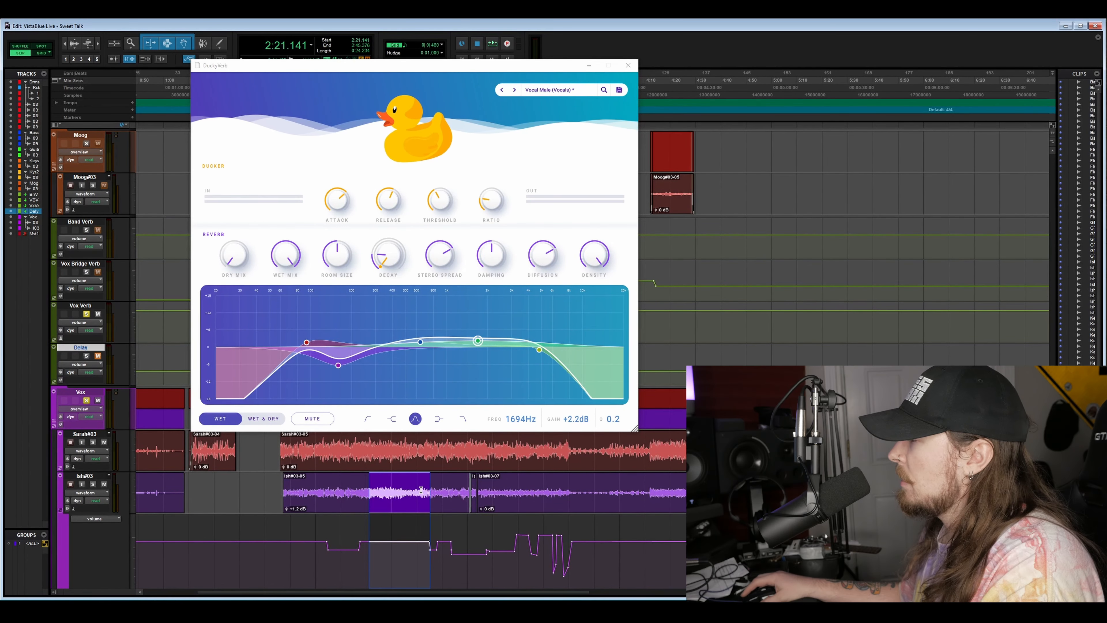
left_click_drag(421, 492, 427, 491)
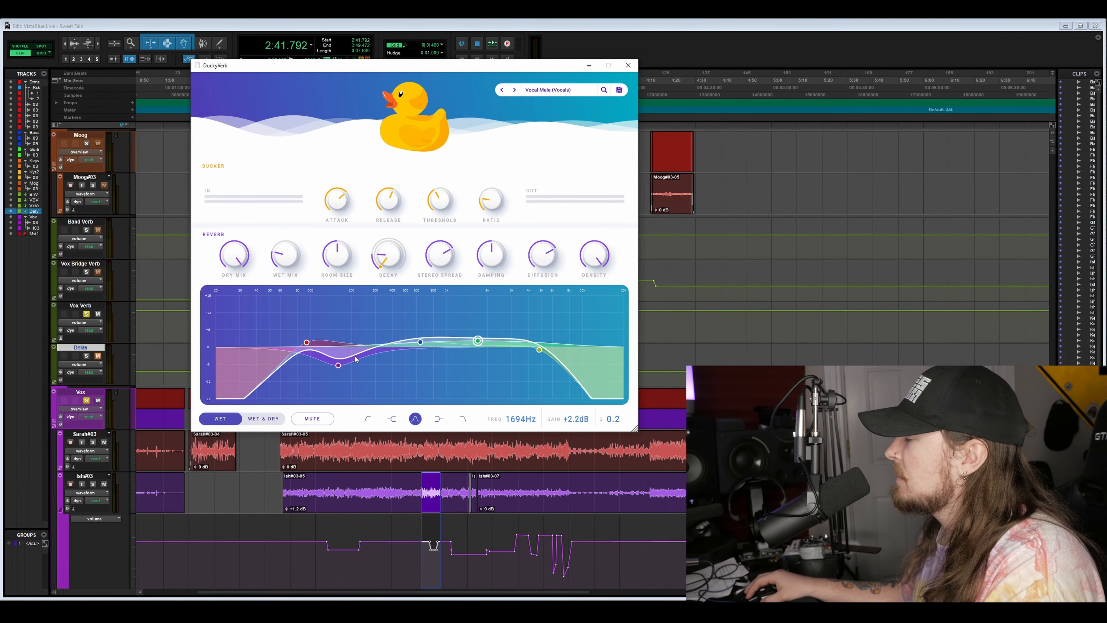
- Reload the Vocal Male (Vocals) preset with the dry mix fully down and wet mix fully up, and play the selected passage
left_click(498, 90)
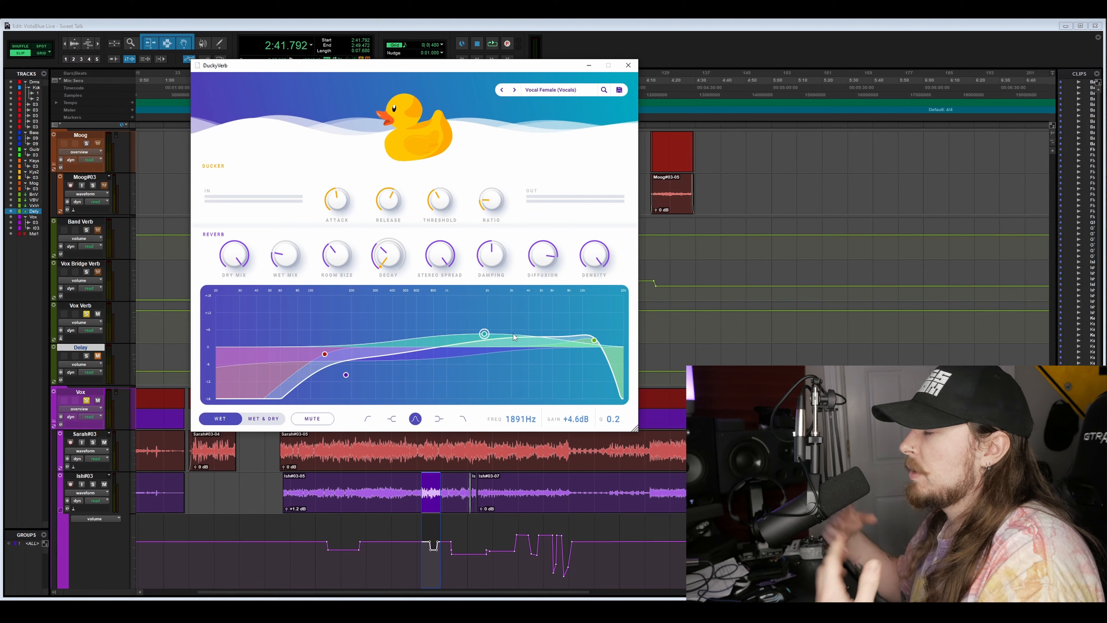
left_click(514, 90)
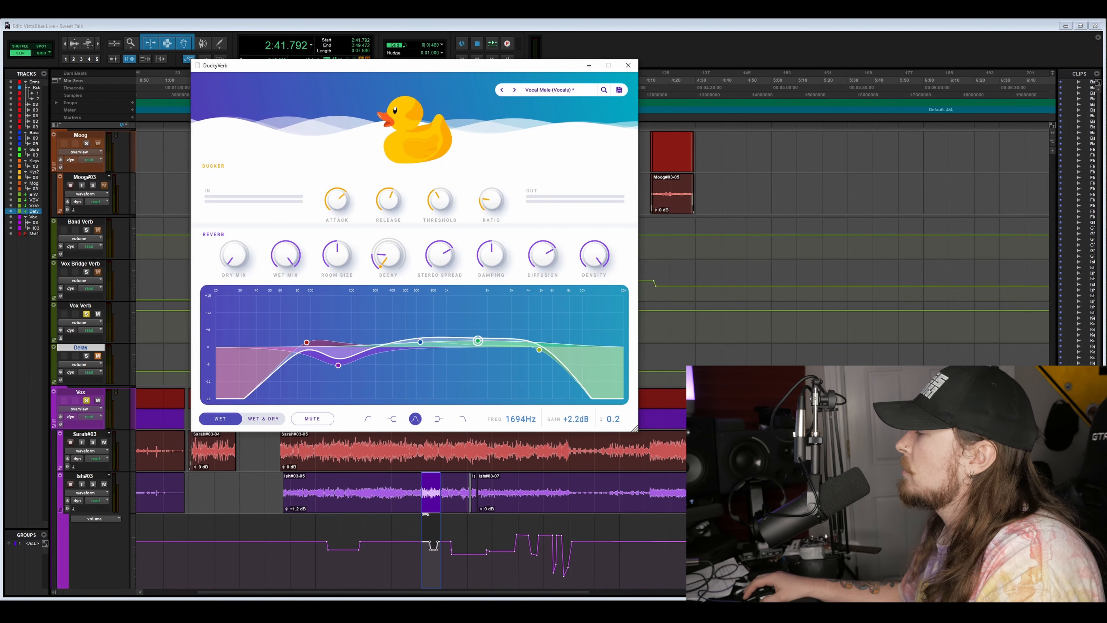
left_click(713, 40)
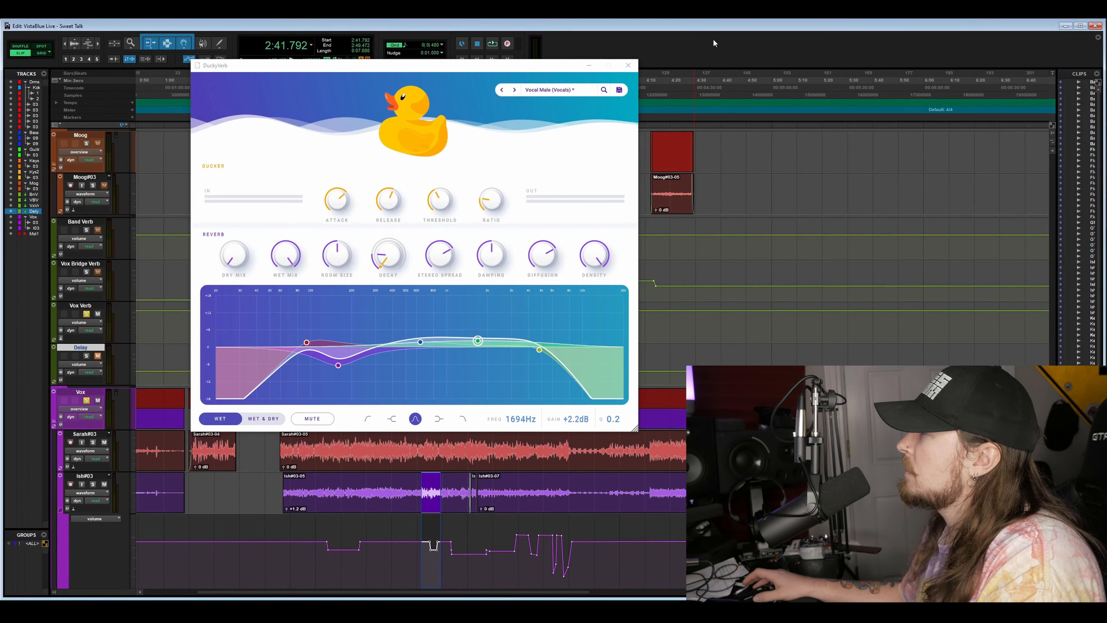
key("space")
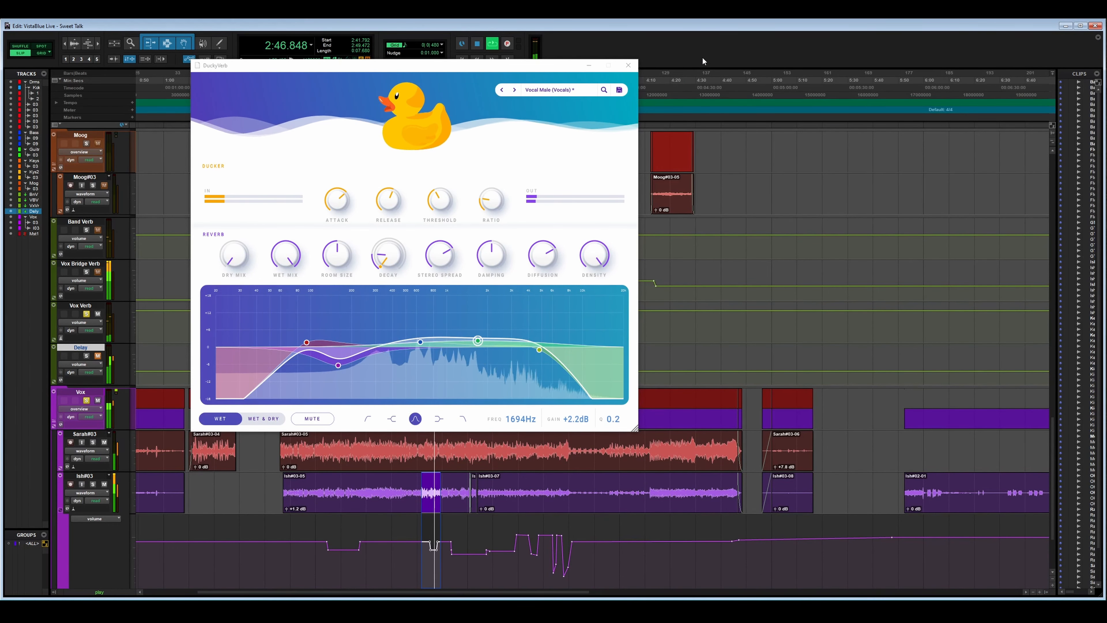
key("space")
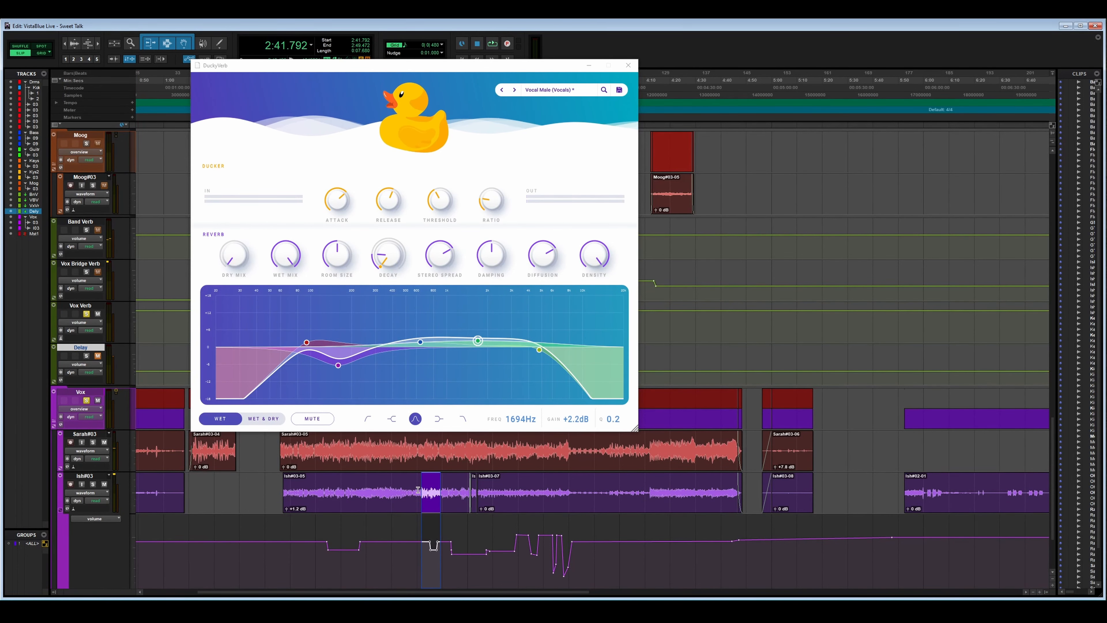
- Select a passage about 11.4 seconds long starting at 2:38.208 on the lower vocal track and play it through Vocal Male
left_click_drag(412, 491, 441, 494)
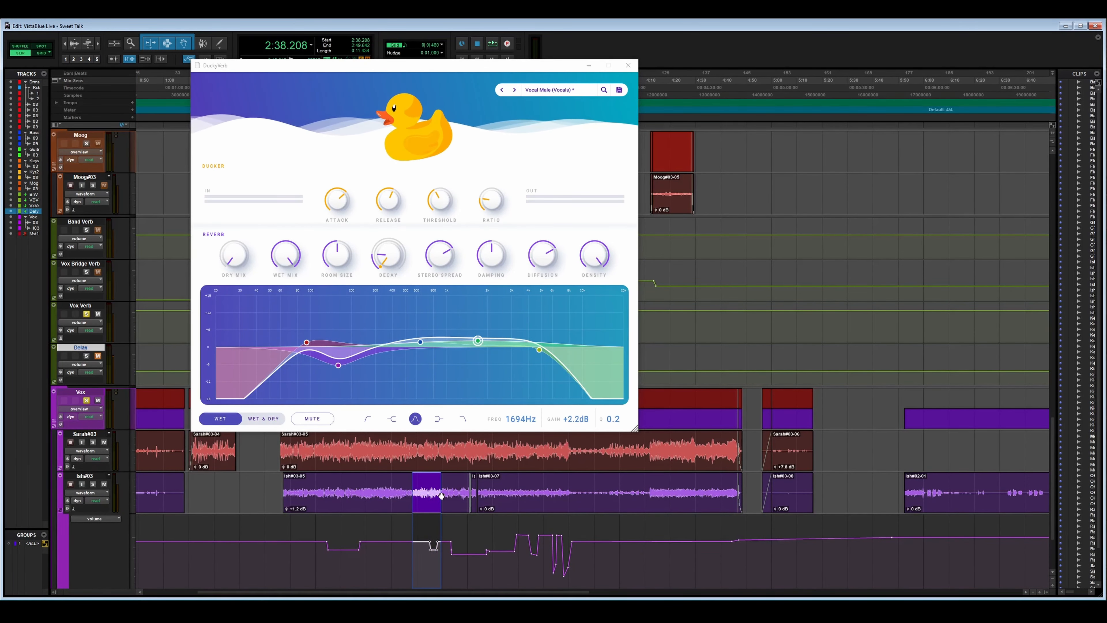
key("space")
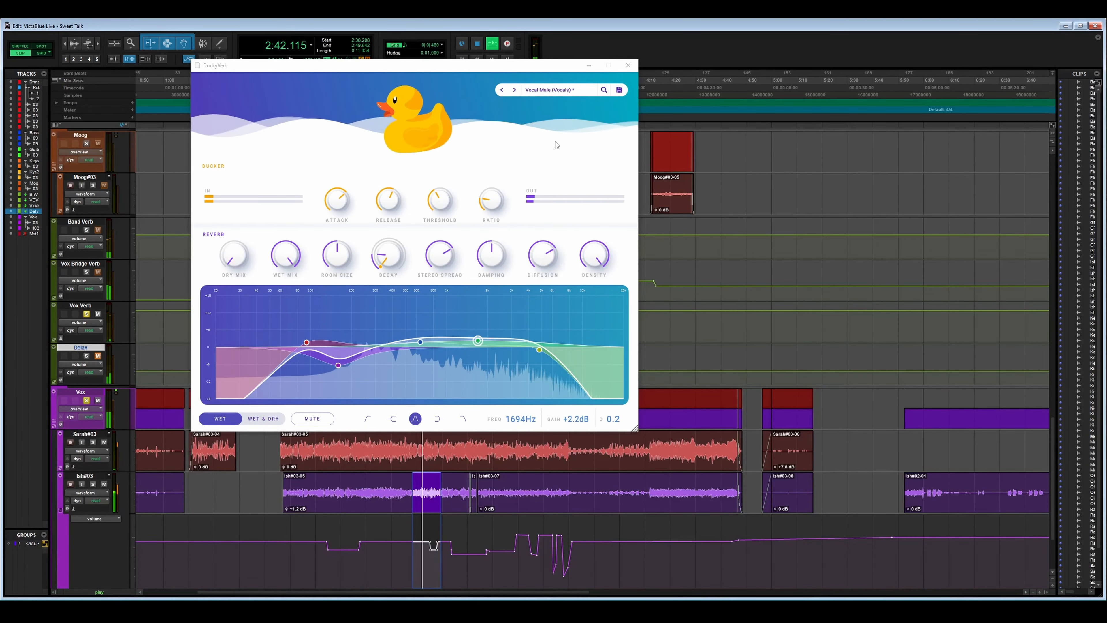
key("space")
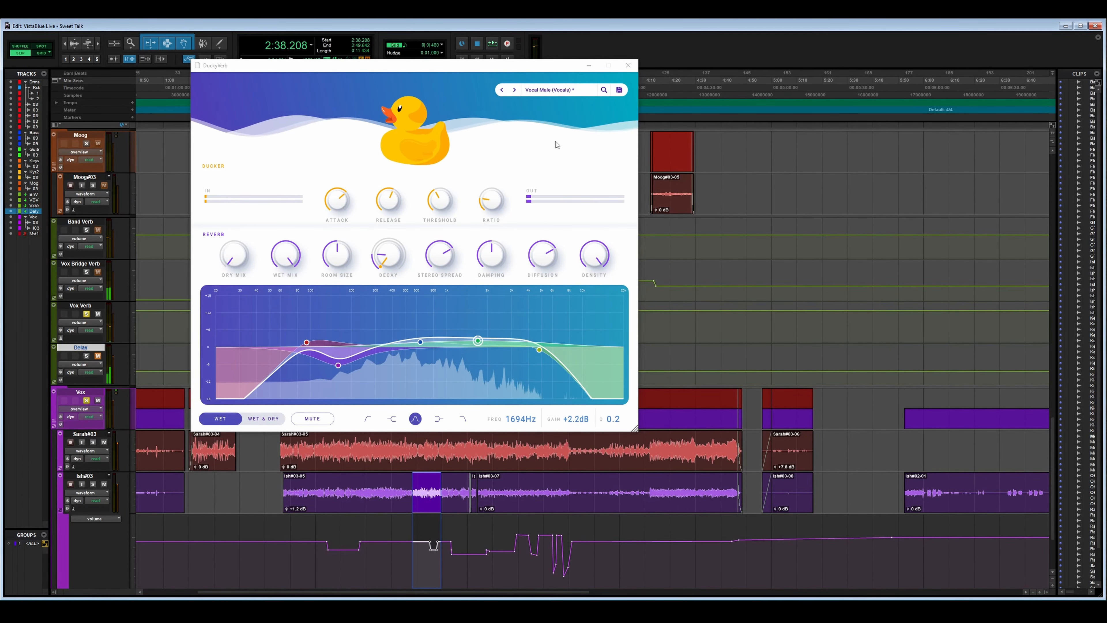
- Browse forward through the remaining vocal presets, past Vocal Wetter (Vocals), to Agressive Lead (Synths)
left_click(516, 88)
left_click(515, 88)
left_click(515, 88)
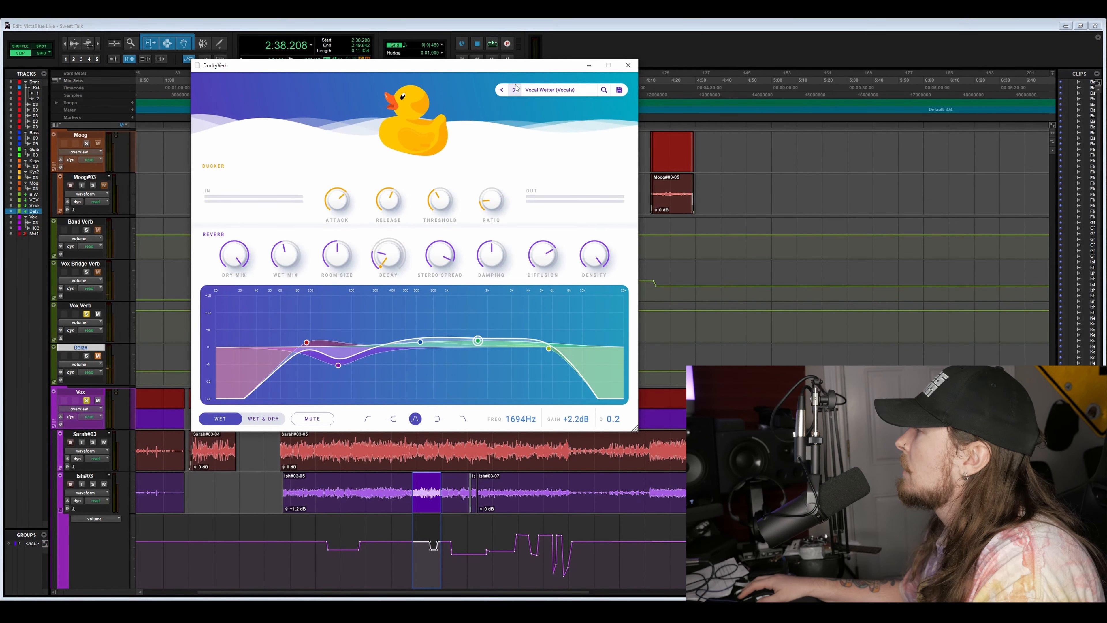
left_click(515, 89)
left_click(515, 89)
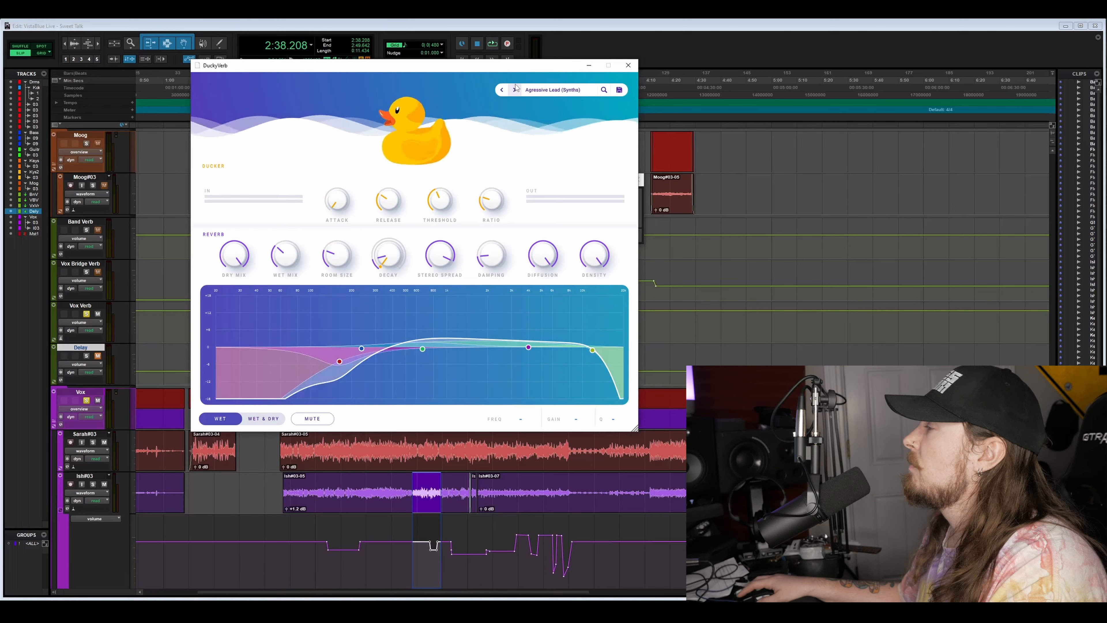
left_click(515, 89)
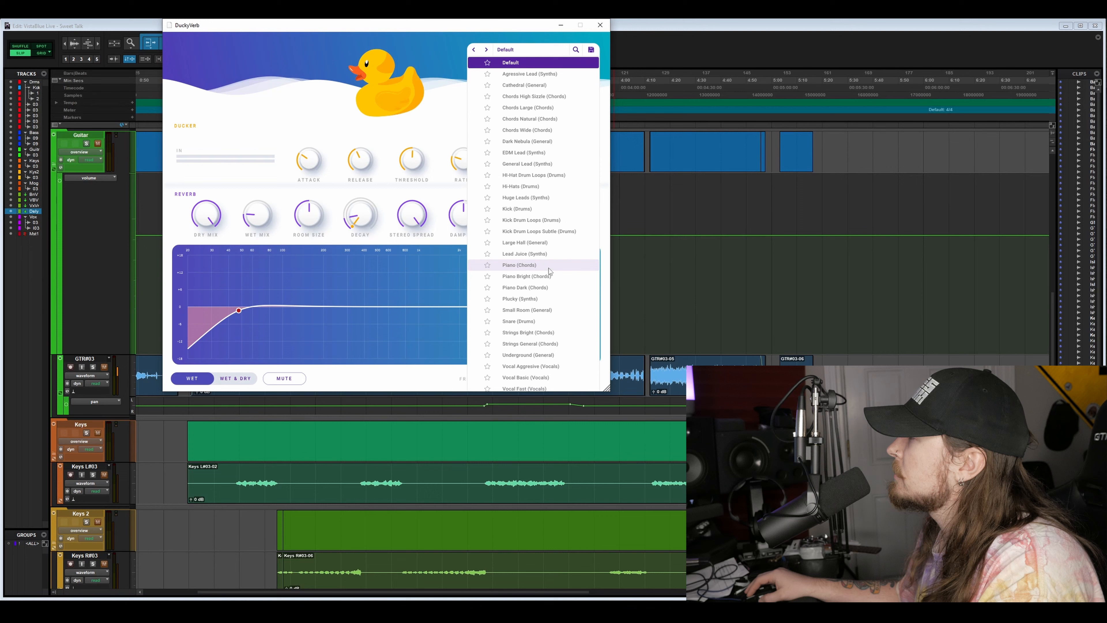
- Load the Snare (Drums) preset and set its dry mix fully down and wet mix fully up
scroll(527, 264, "down", 2)
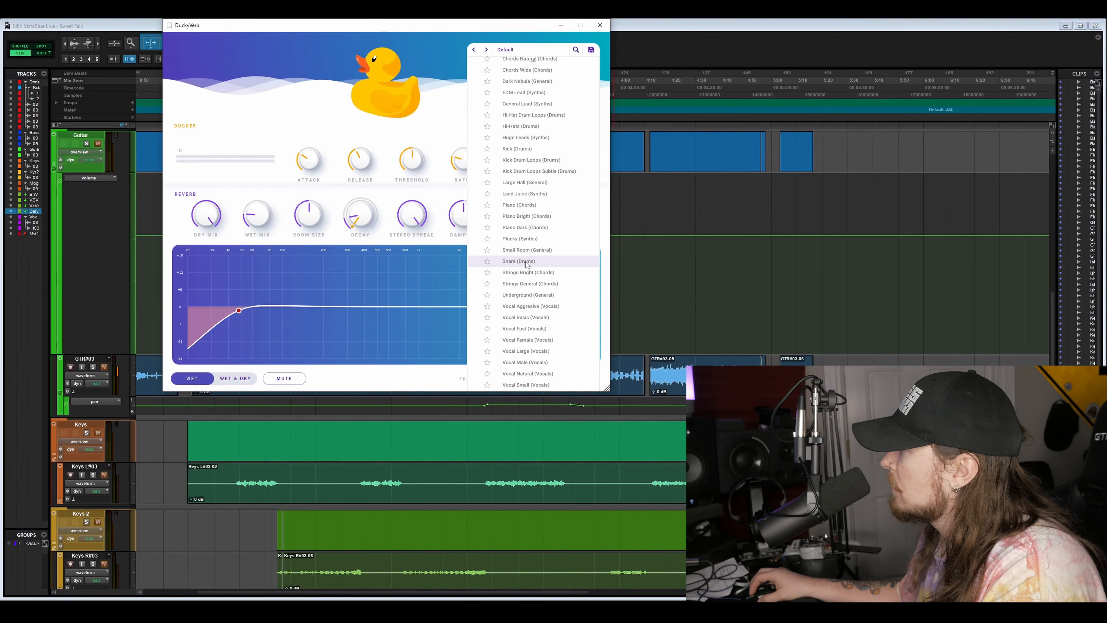
left_click(518, 261)
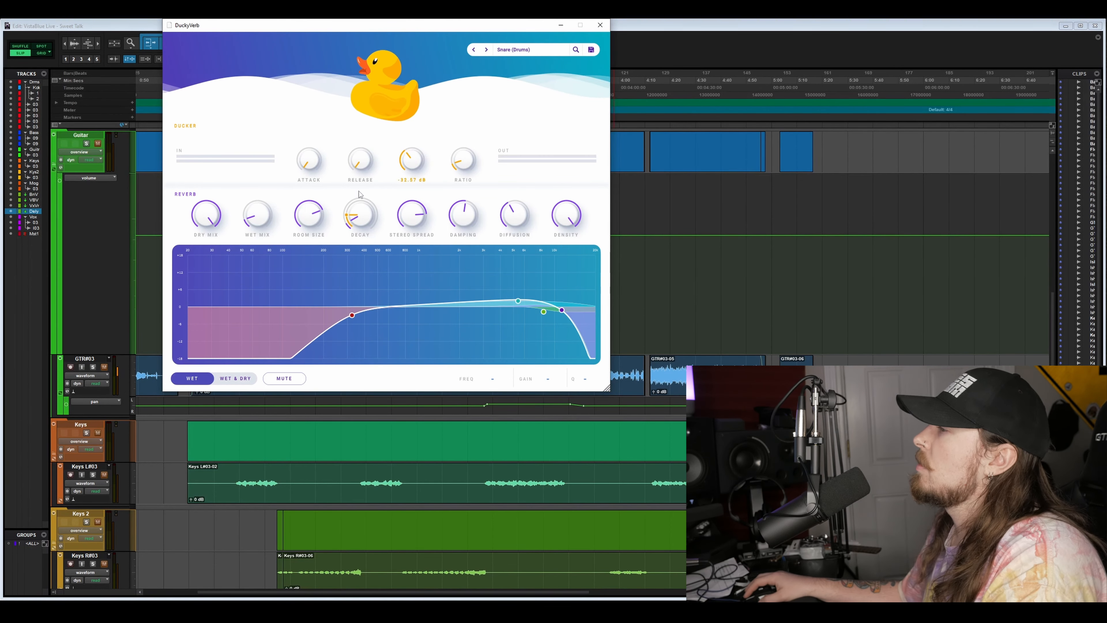
left_click_drag(206, 215, 196, 318)
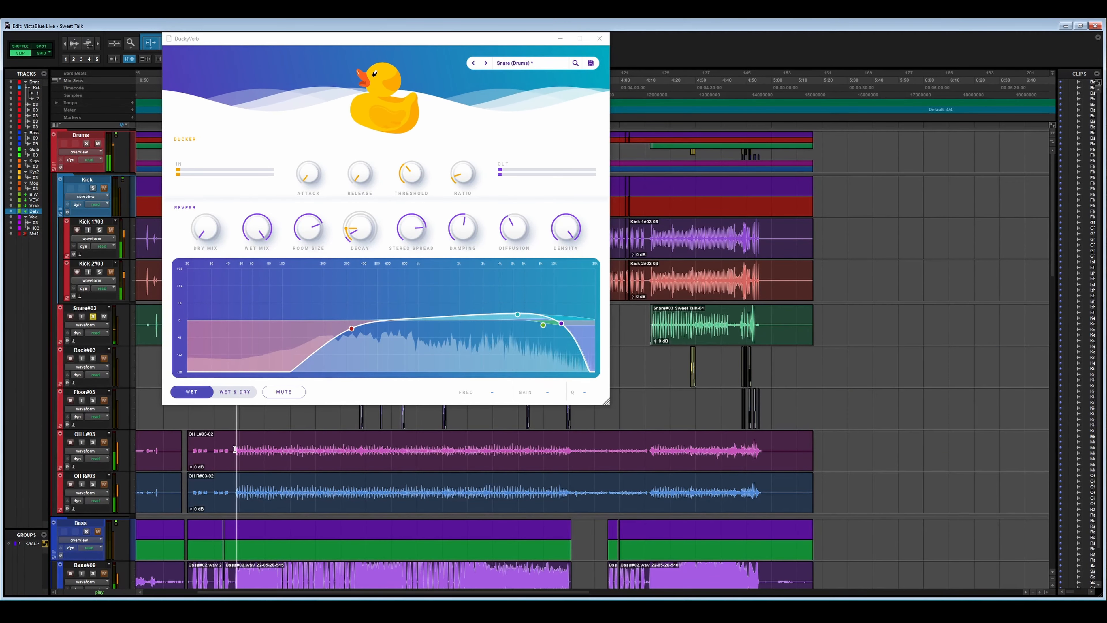
- Listen to the snare through the fully wet Snare (Drums) reverb, stop playback and open the preset list
mouse_move(268, 220)
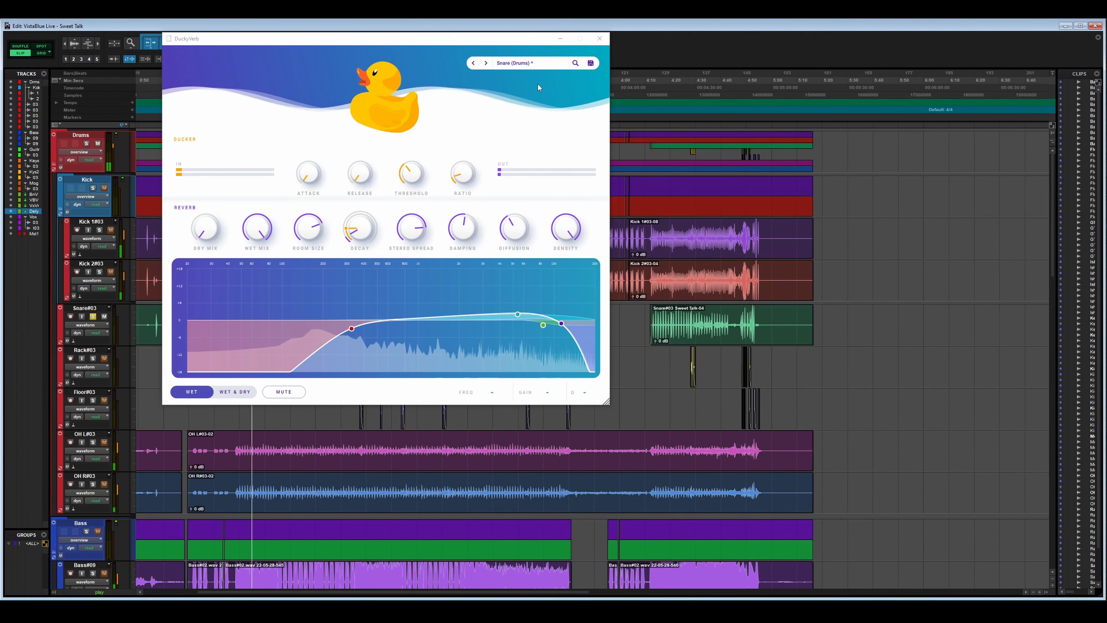
key("space")
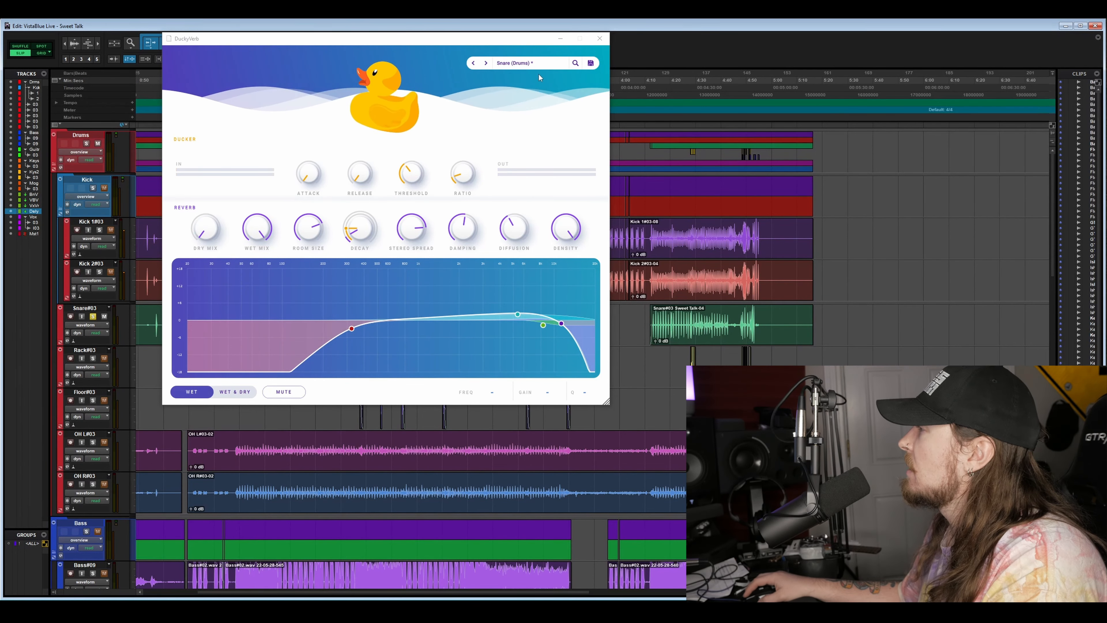
left_click(542, 65)
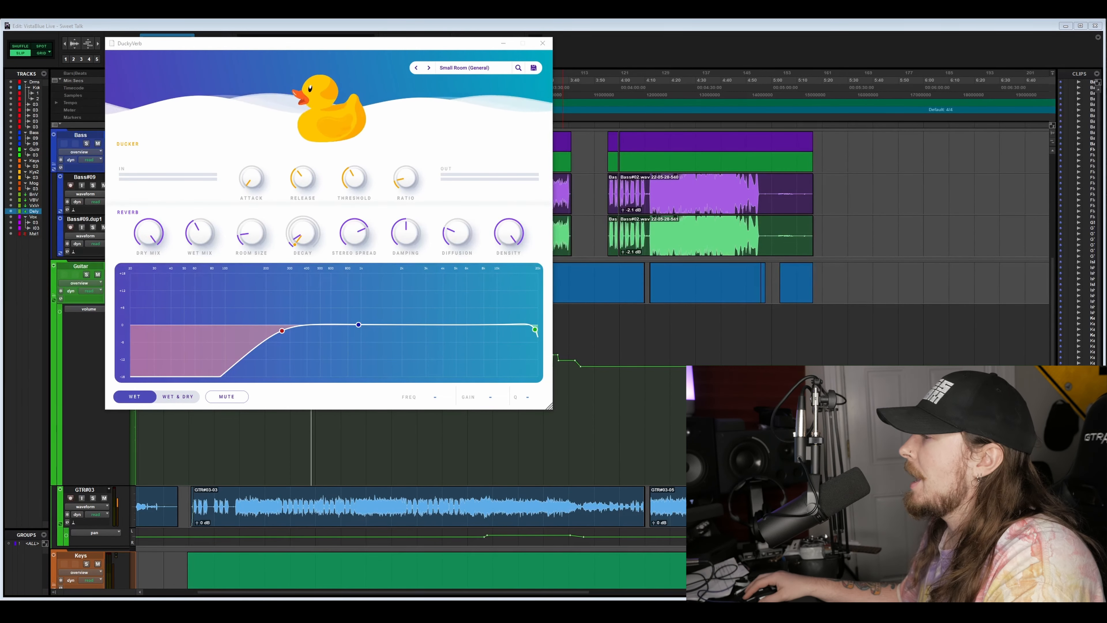
- Play the guitar track through Small Room (General) with the dry mix fully down and the wet mix fully up
left_click(345, 463)
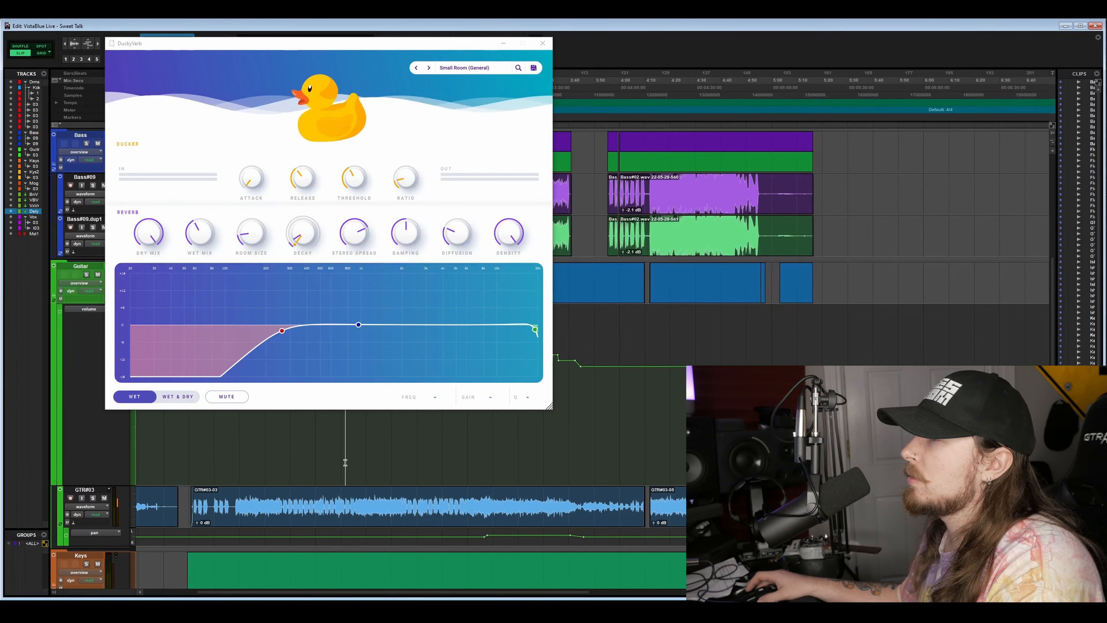
left_click(301, 443)
key("space")
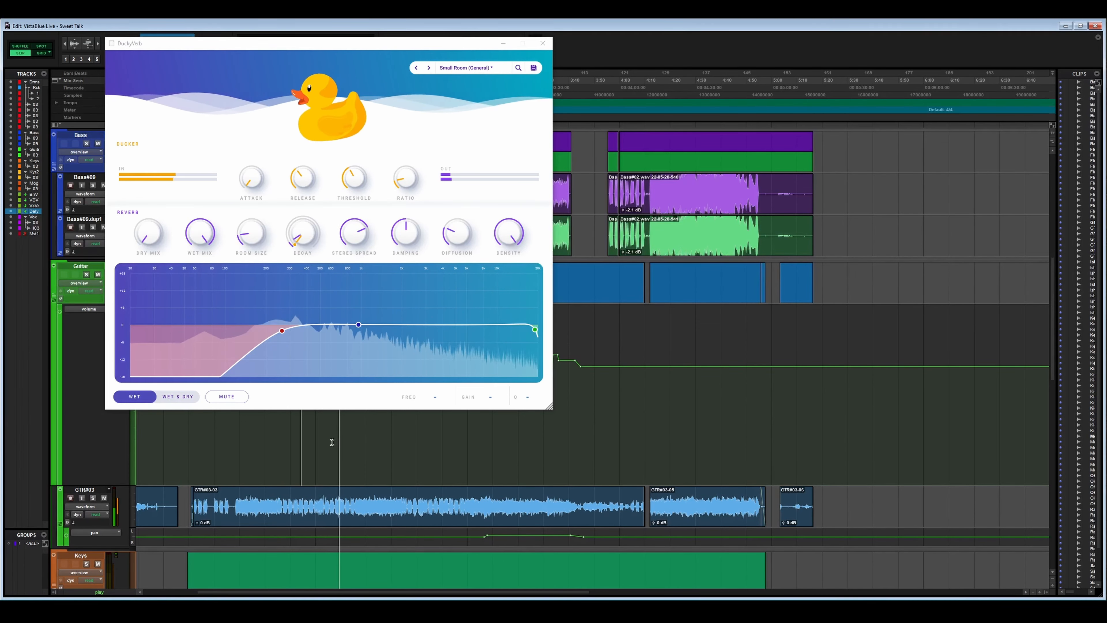
key("space")
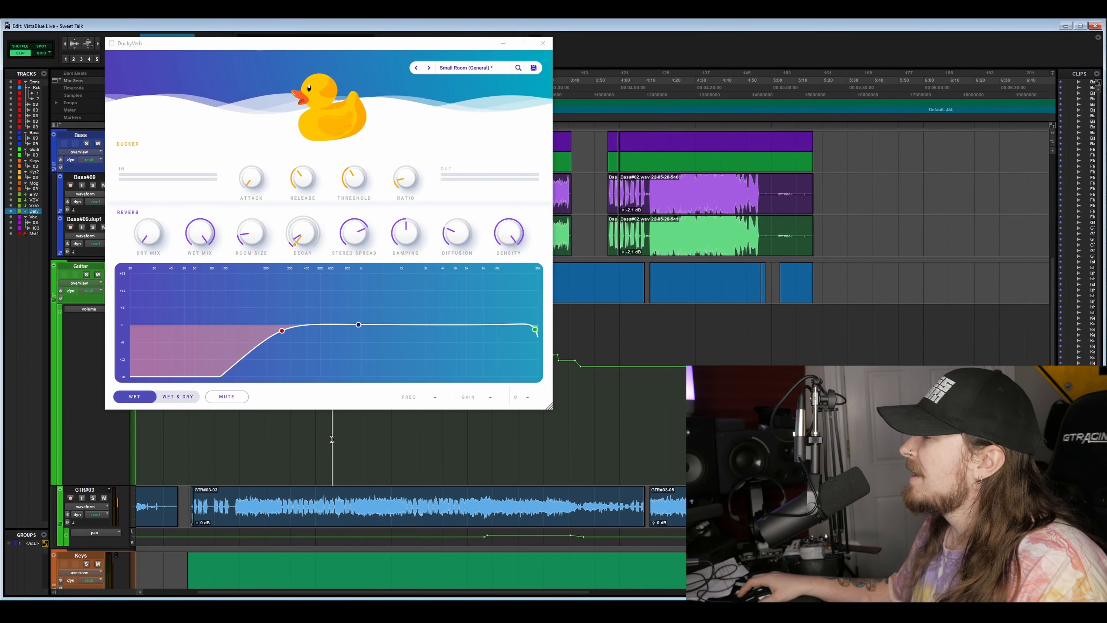
- Play the guitar briefly through the fully wet Small Room reverb, and again with the dry mix raised most of the way
left_click(470, 178)
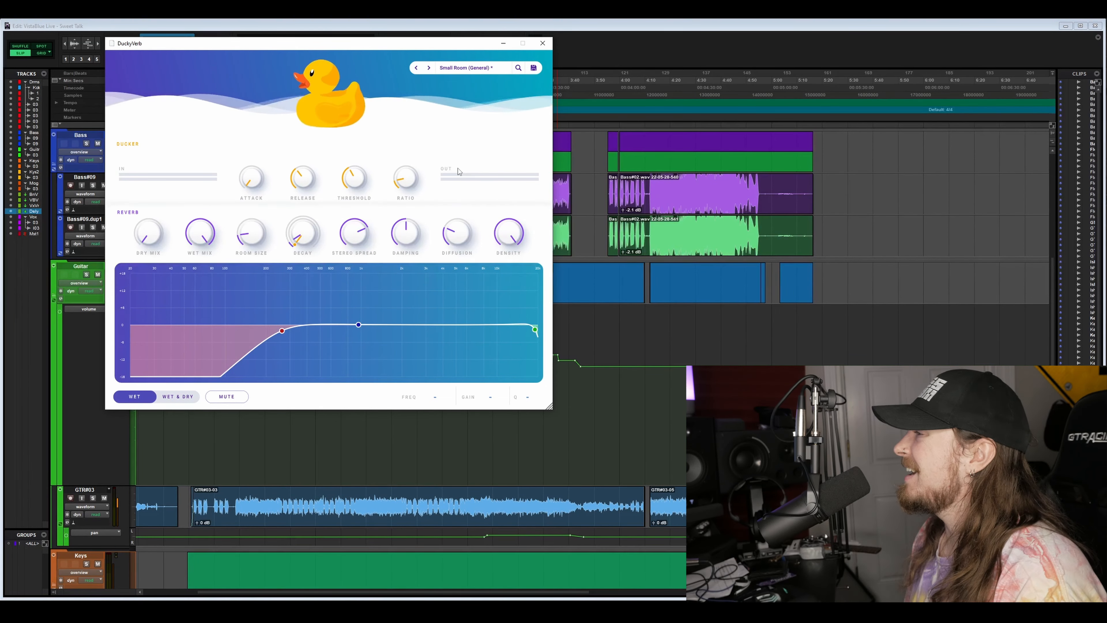
key("space")
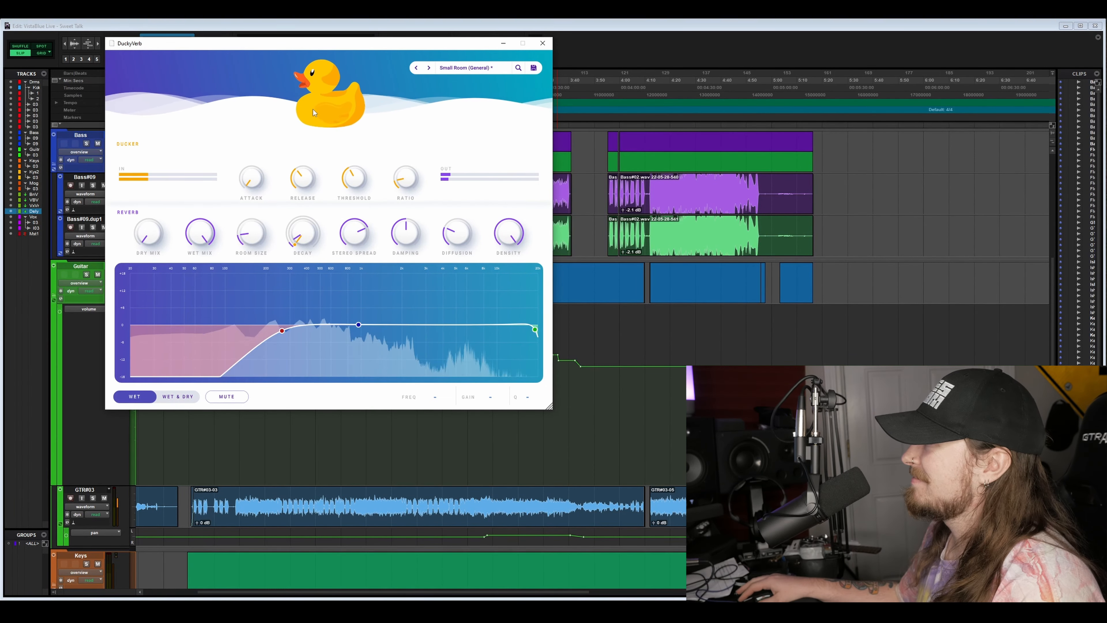
key("space")
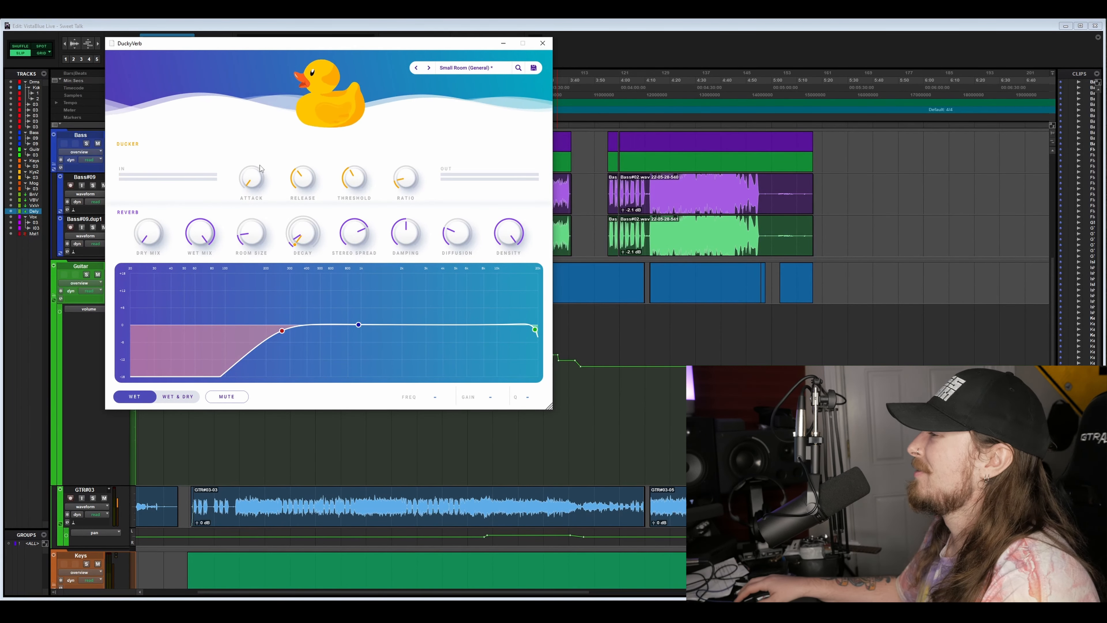
key("space")
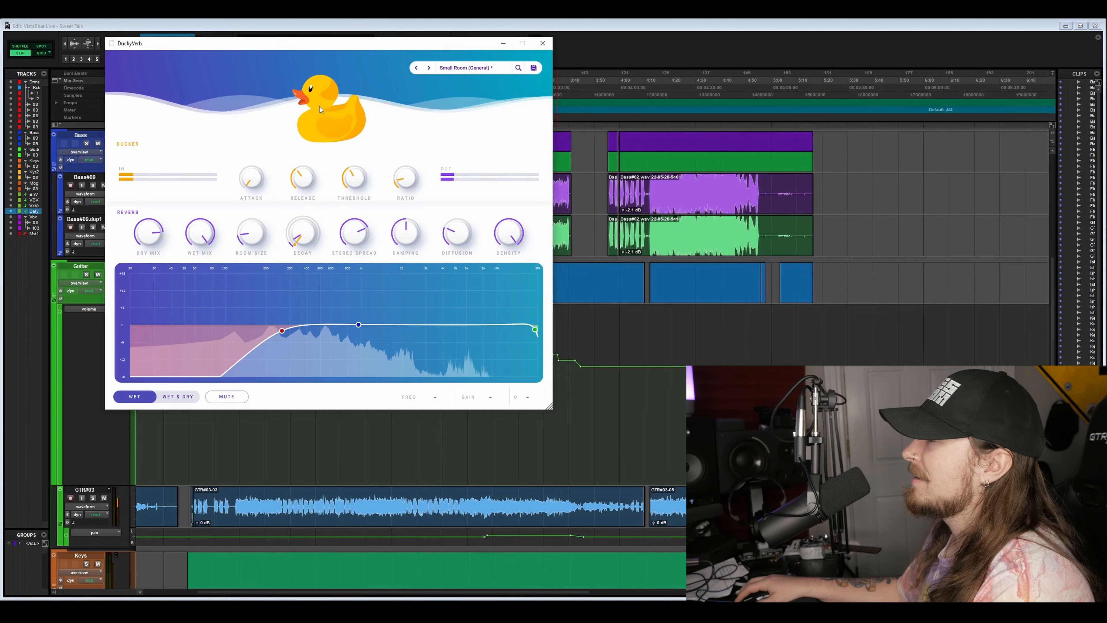
key("space")
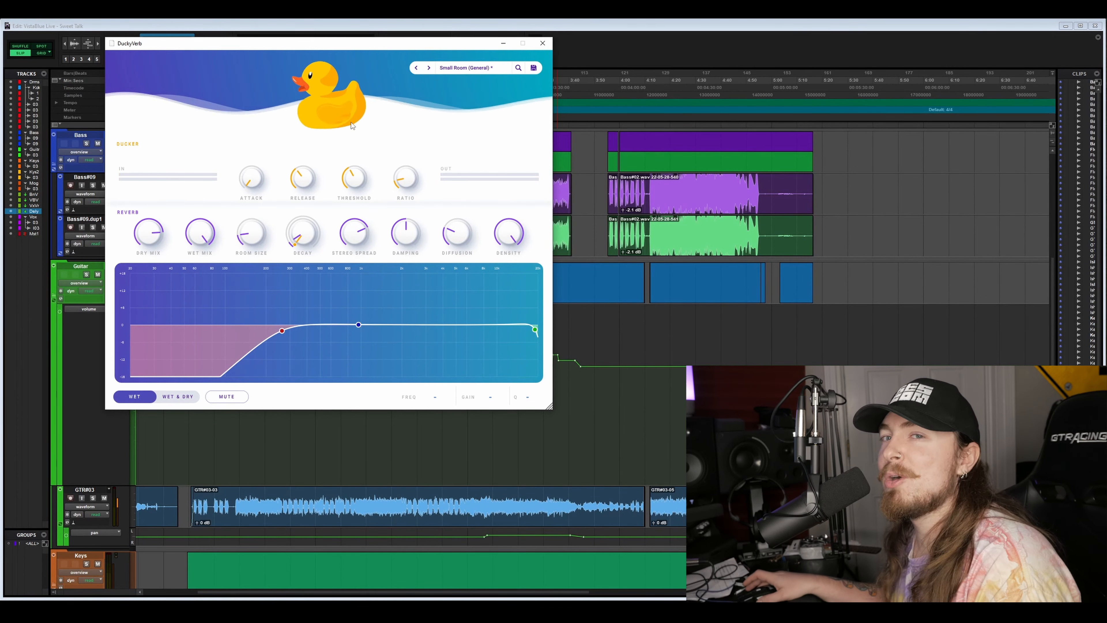